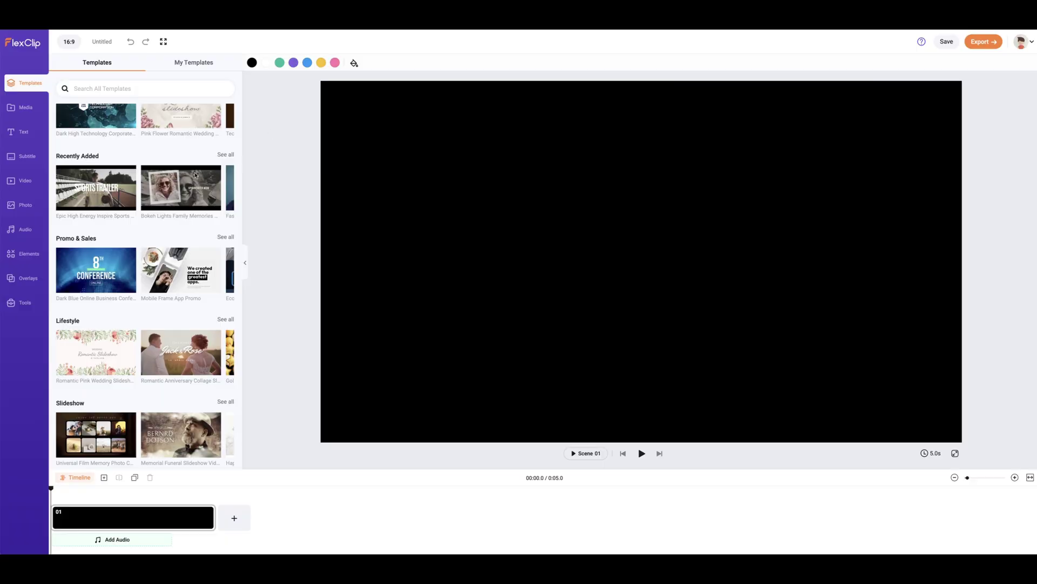
{"action": "scroll", "coordinate": [195, 174], "scroll_direction": "up", "scroll_amount": 1}
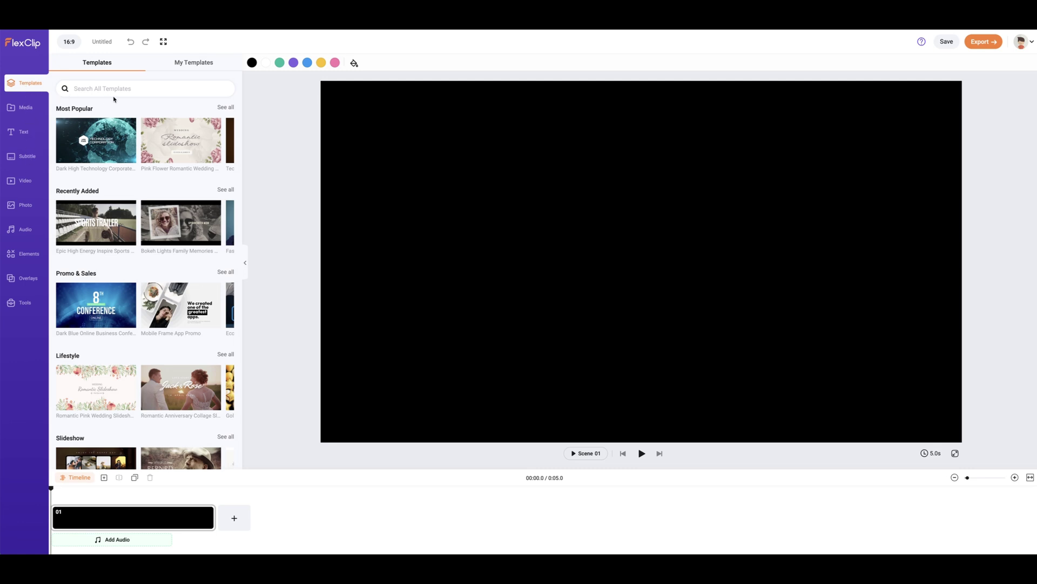
Check My Templates, then open the full Social Media collection in the stock template library
{"action": "left_click", "coordinate": [197, 62]}
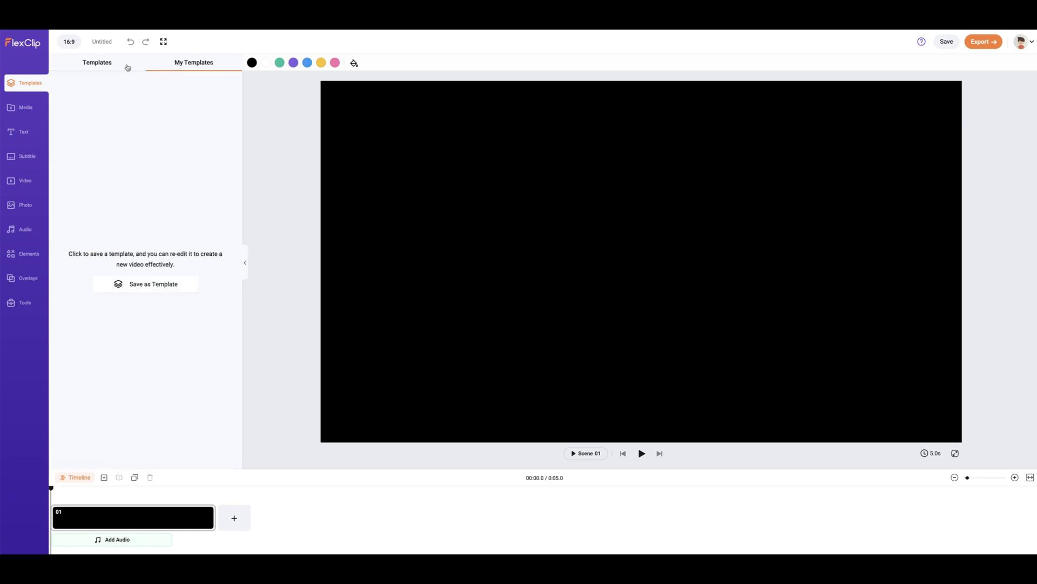
{"action": "left_click", "coordinate": [98, 63]}
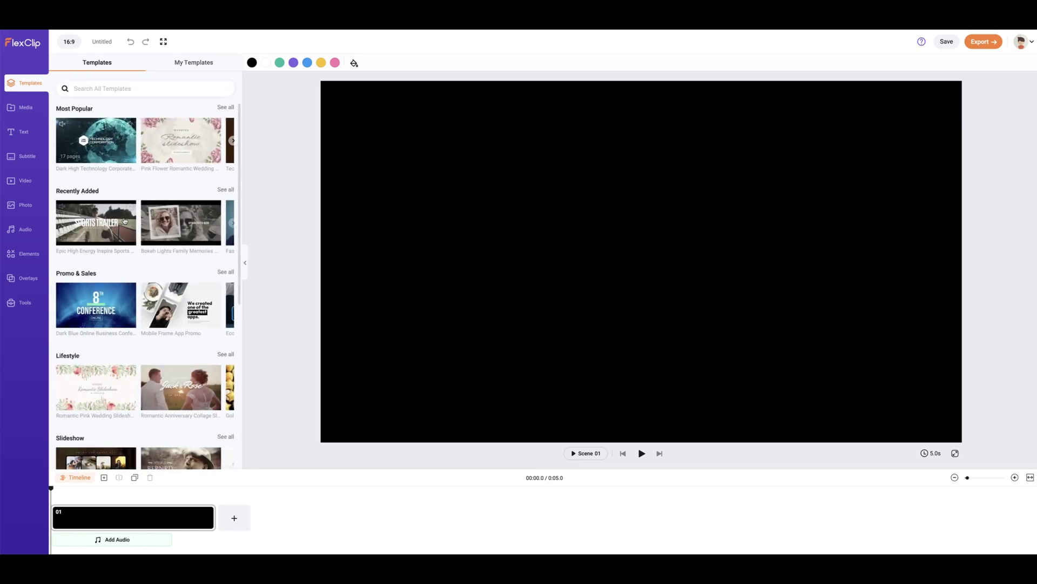
{"action": "scroll", "coordinate": [139, 264], "scroll_direction": "down", "scroll_amount": 3}
{"action": "scroll", "coordinate": [121, 277], "scroll_direction": "down", "scroll_amount": 3}
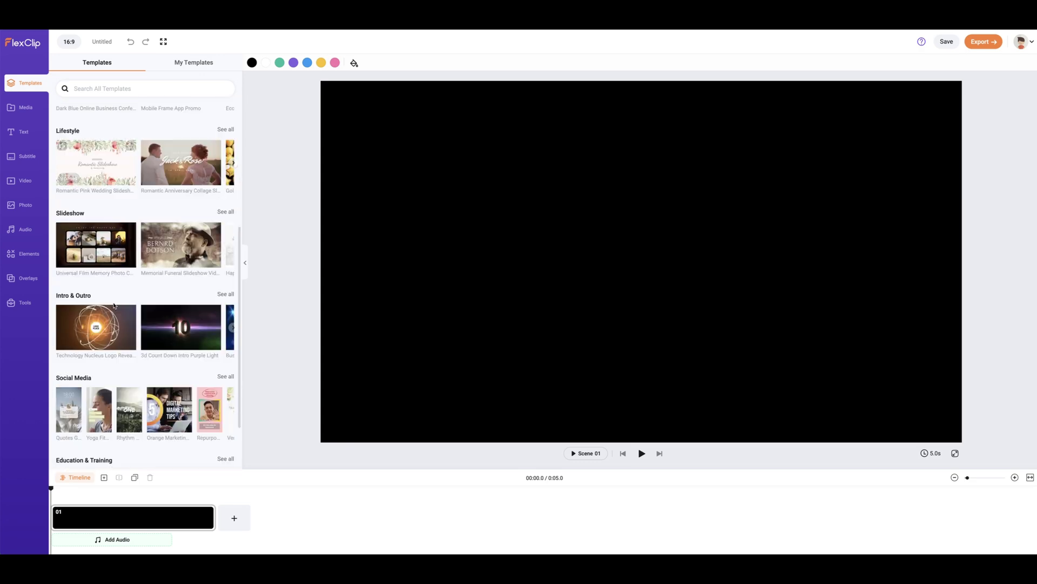
{"action": "scroll", "coordinate": [121, 308], "scroll_direction": "down", "scroll_amount": 1}
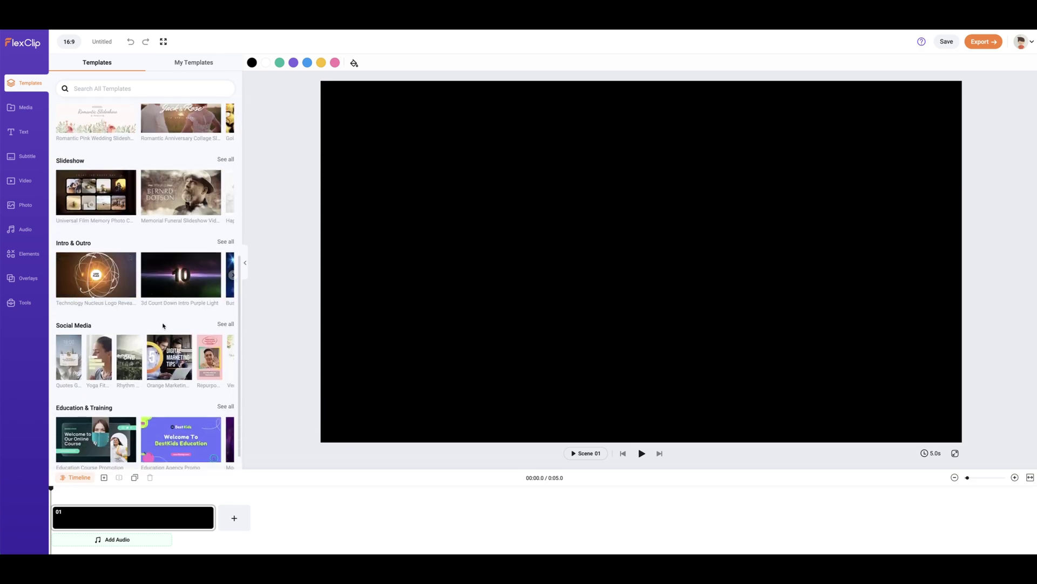
{"action": "left_click", "coordinate": [226, 324]}
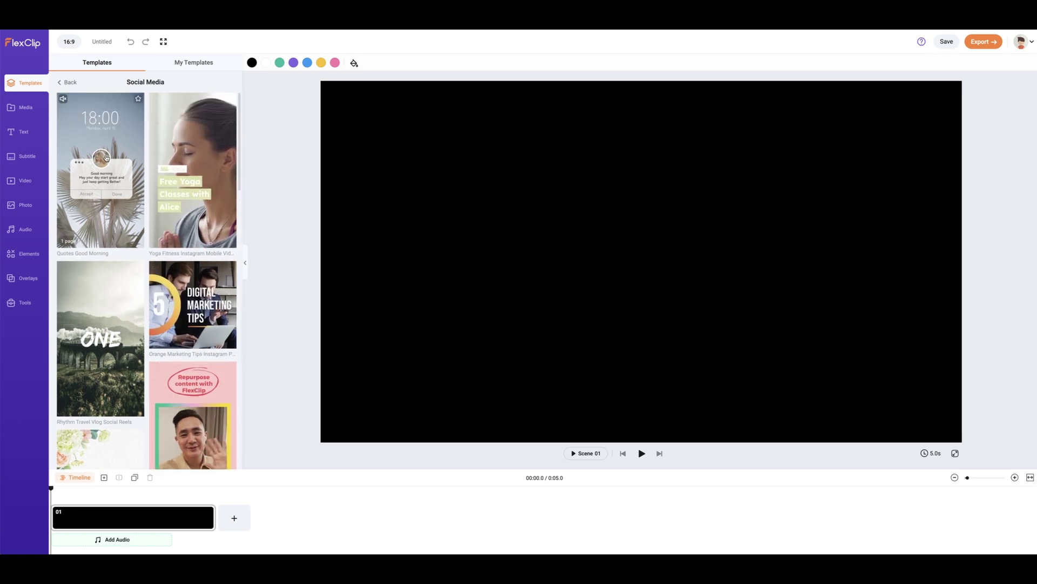
Browse the project media and text styles, showing all Lower Thirds title designs
{"action": "left_click", "coordinate": [25, 107]}
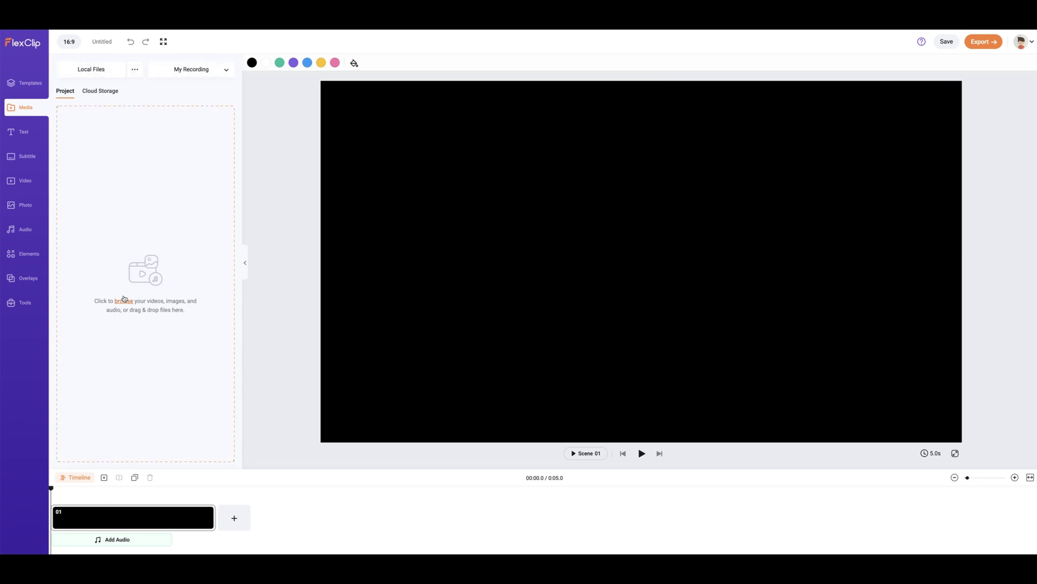
{"action": "left_click", "coordinate": [24, 133]}
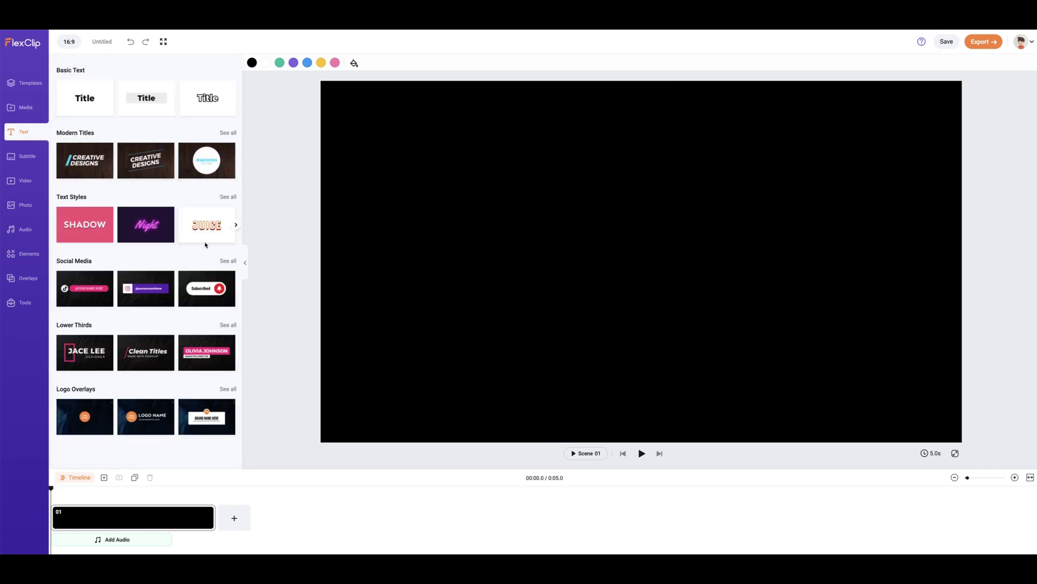
{"action": "left_click", "coordinate": [225, 325]}
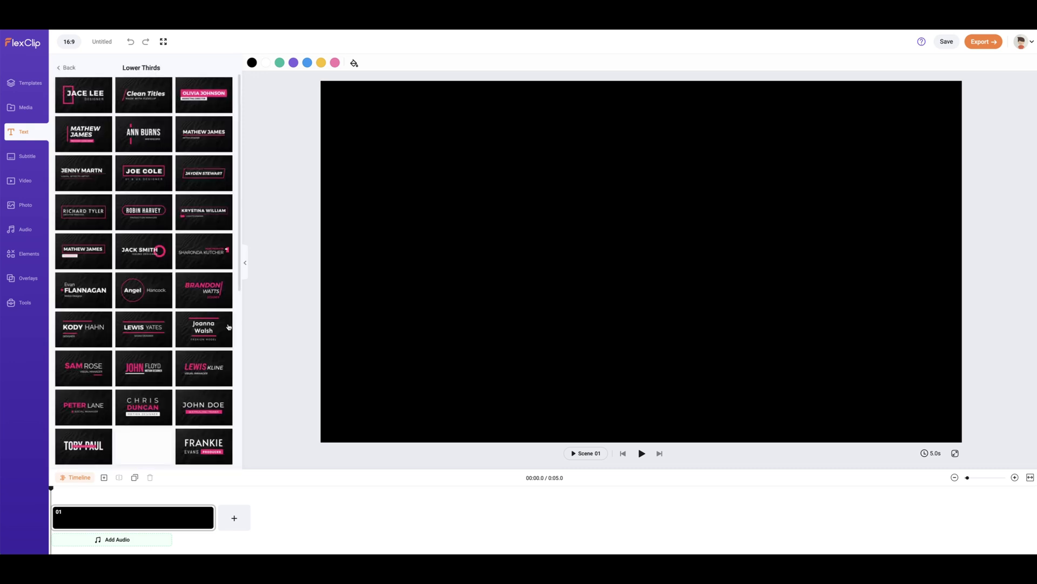
{"action": "scroll", "coordinate": [197, 243], "scroll_direction": "down", "scroll_amount": 5}
{"action": "scroll", "coordinate": [197, 302], "scroll_direction": "up", "scroll_amount": 5}
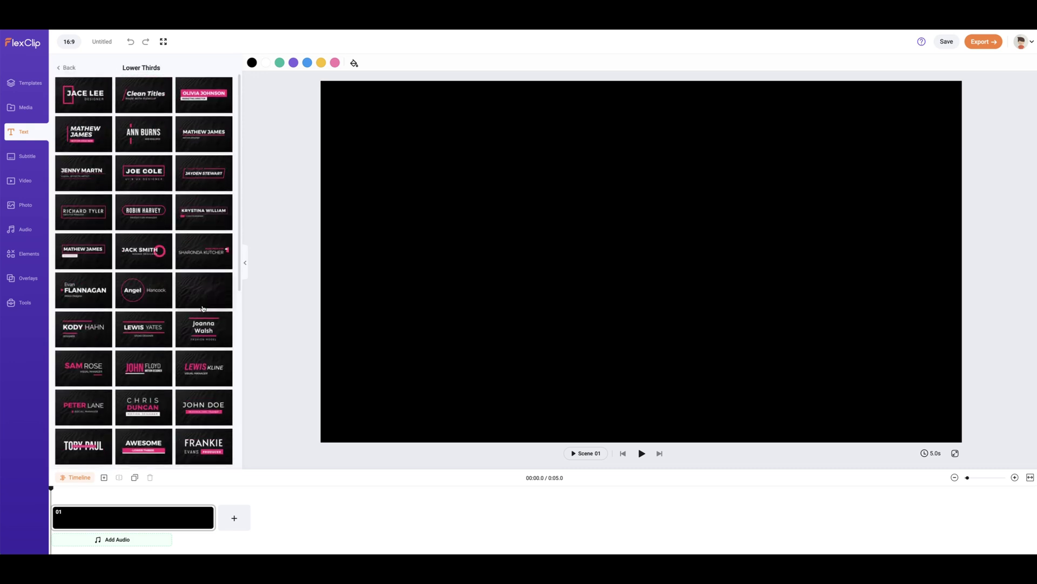
Browse the subtitle options and all Travel stock videos, ending on the stock photo library
{"action": "left_click", "coordinate": [27, 156]}
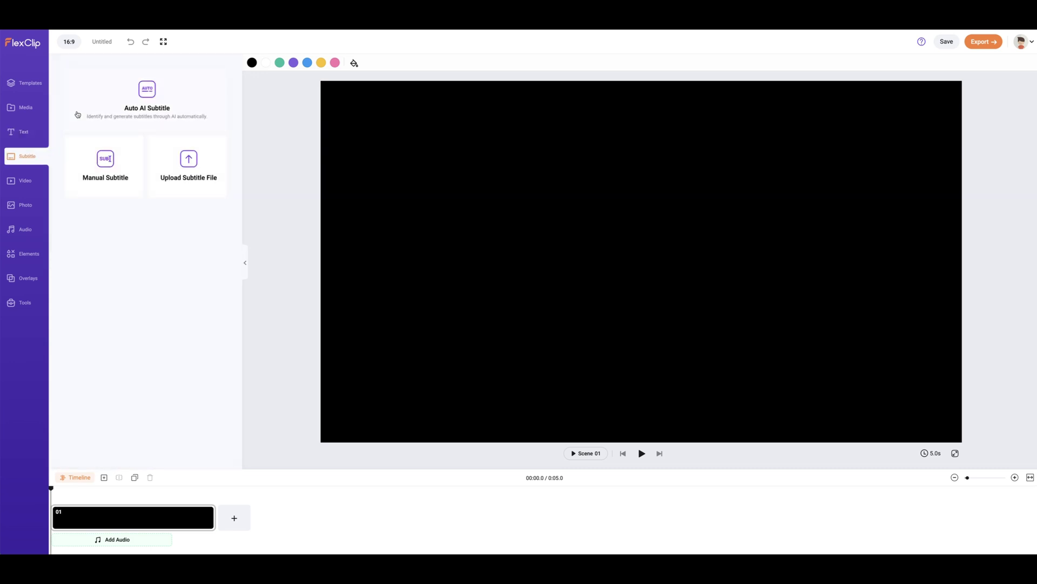
{"action": "left_click", "coordinate": [23, 181]}
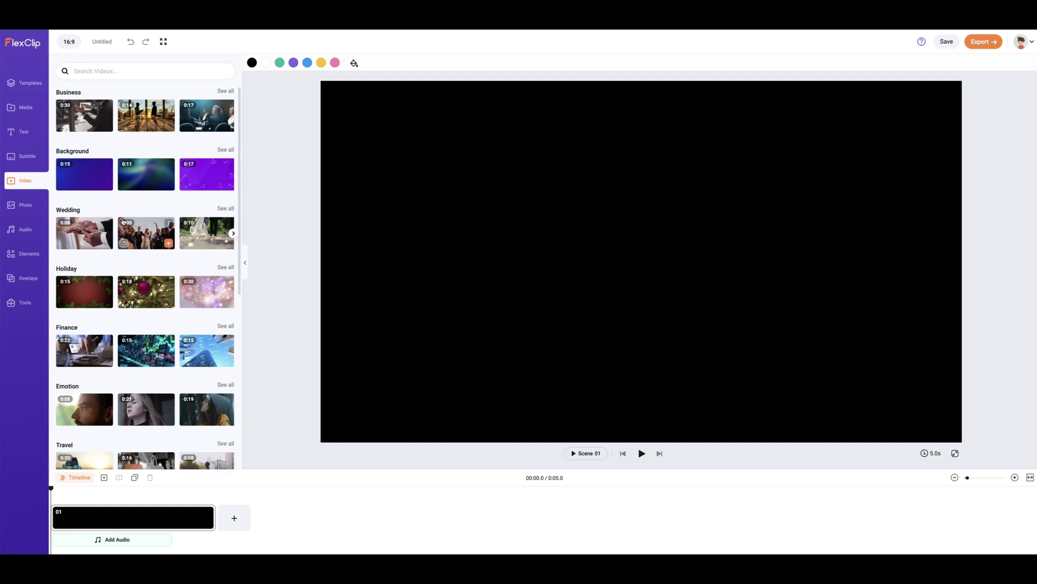
{"action": "scroll", "coordinate": [123, 228], "scroll_direction": "down", "scroll_amount": 2}
{"action": "scroll", "coordinate": [123, 259], "scroll_direction": "down", "scroll_amount": 2}
{"action": "scroll", "coordinate": [126, 315], "scroll_direction": "down", "scroll_amount": 3}
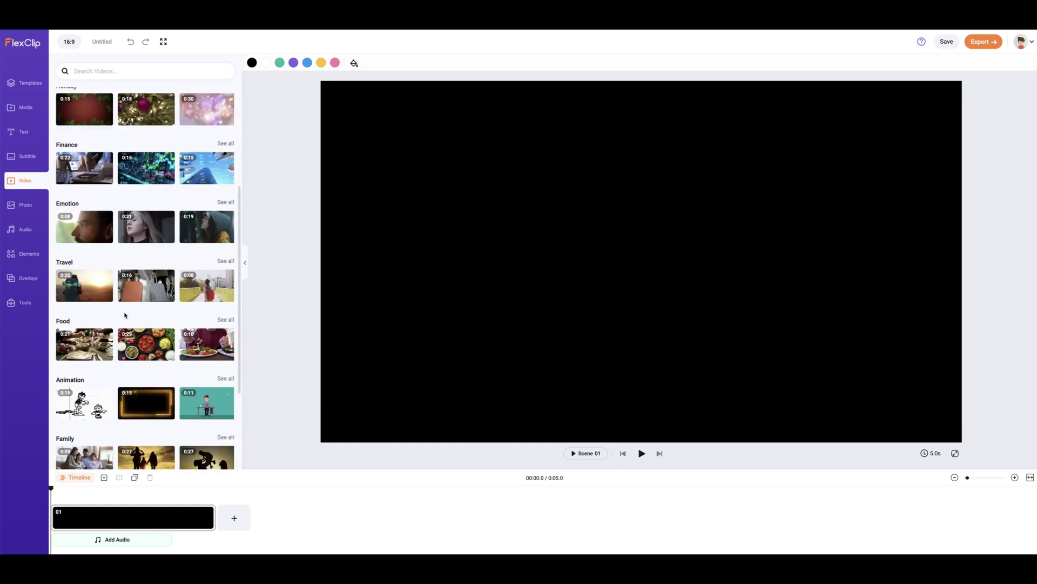
{"action": "left_click", "coordinate": [225, 261]}
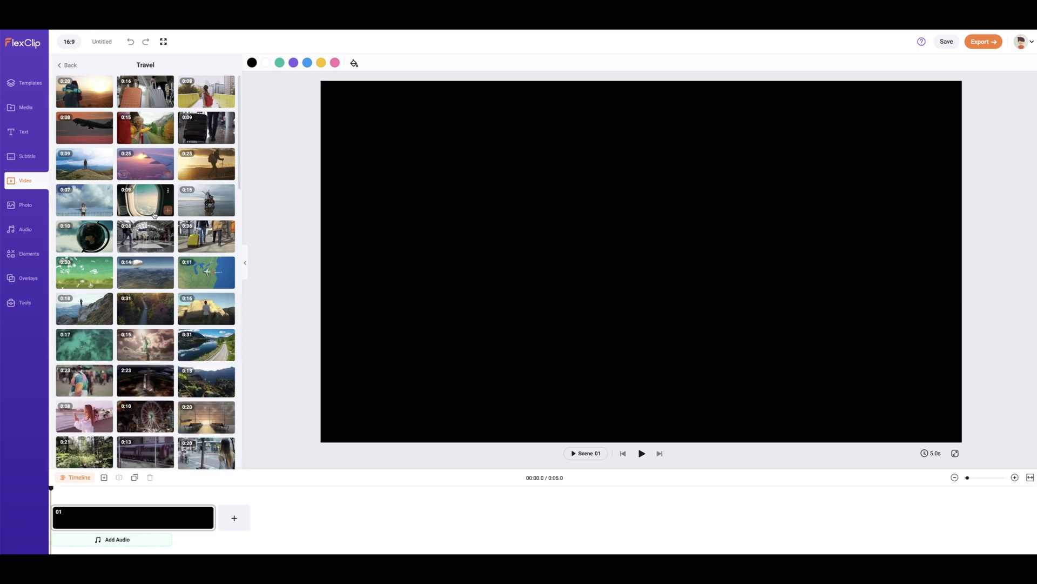
{"action": "left_click", "coordinate": [25, 206]}
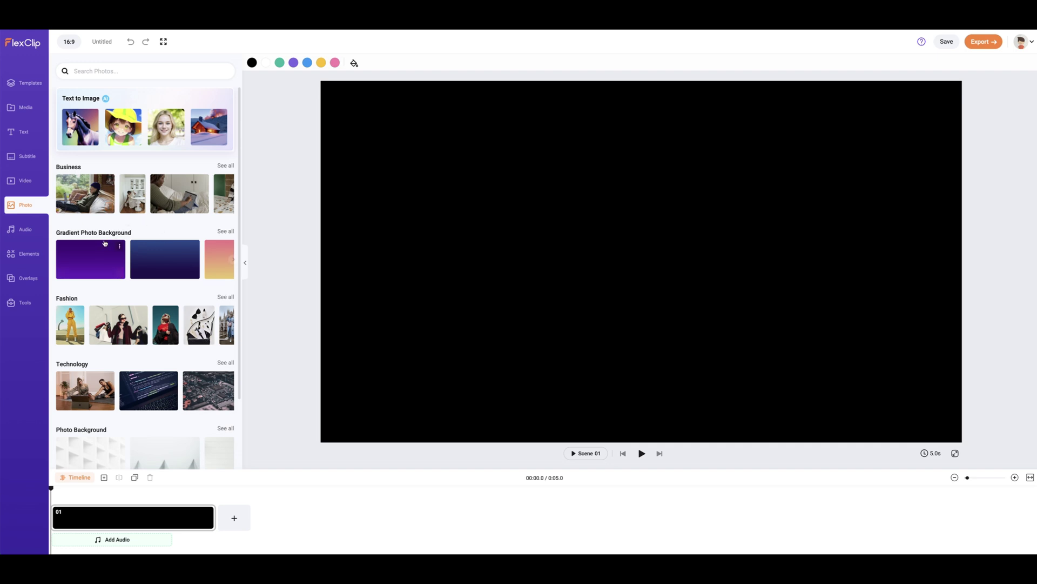
{"action": "scroll", "coordinate": [142, 235], "scroll_direction": "down", "scroll_amount": 1}
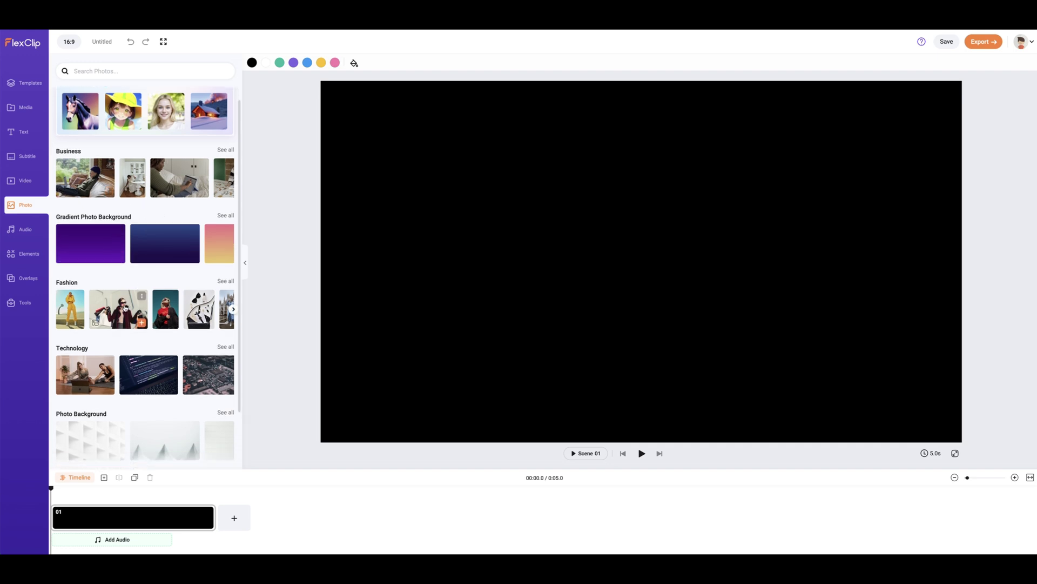
{"action": "scroll", "coordinate": [138, 308], "scroll_direction": "down", "scroll_amount": 1}
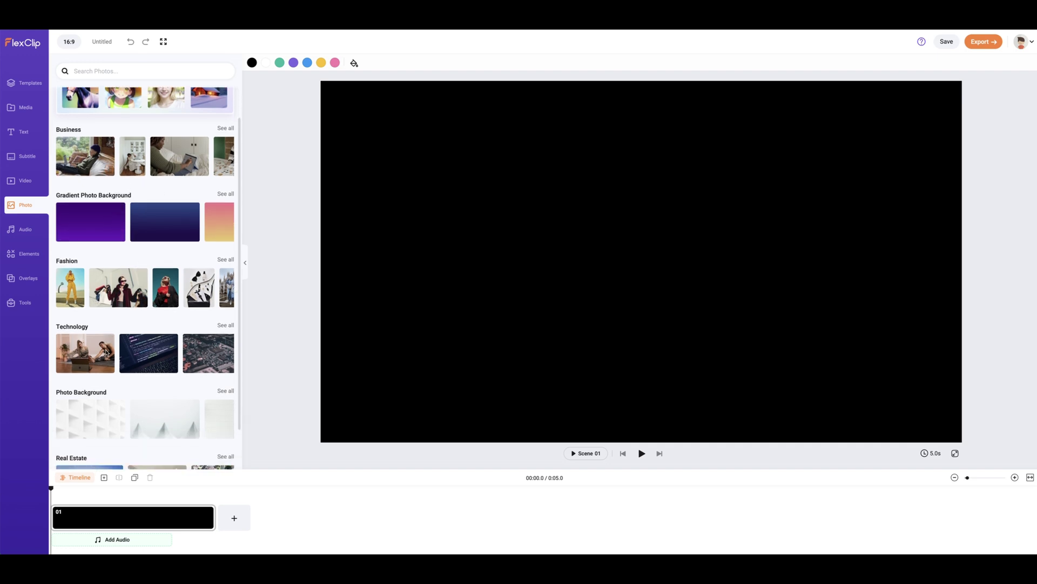
Browse Audio, Elements and all Light leaks overlays, ending on the Tools panel
{"action": "left_click", "coordinate": [24, 230]}
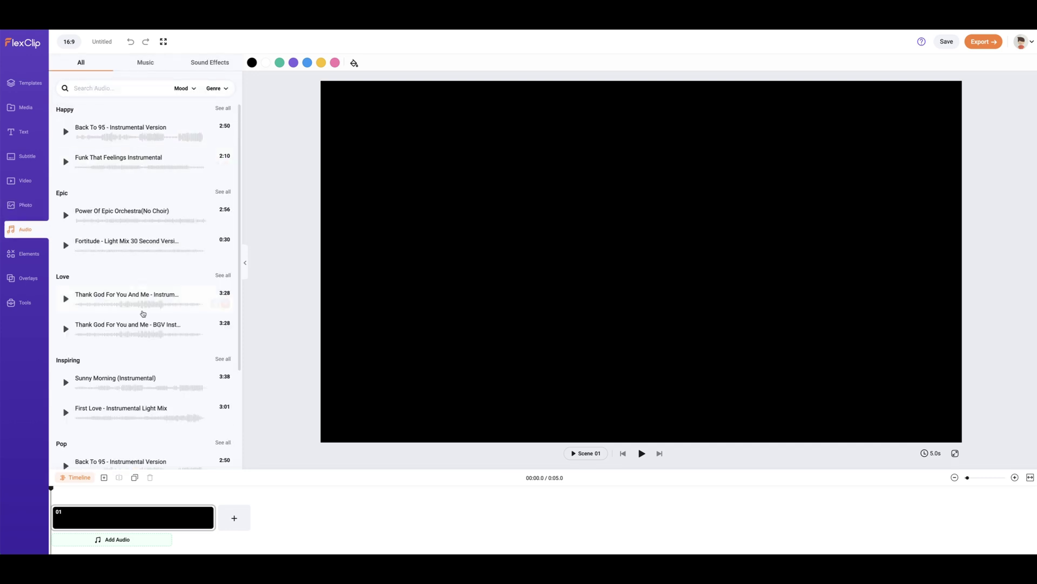
{"action": "mouse_move", "coordinate": [130, 132]}
{"action": "left_click", "coordinate": [27, 253]}
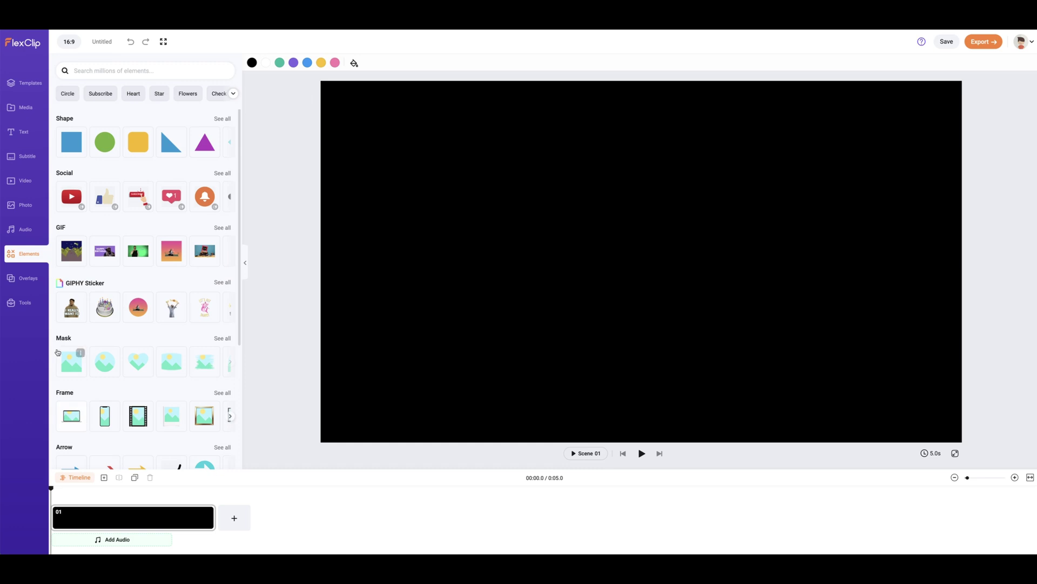
{"action": "left_click", "coordinate": [28, 278]}
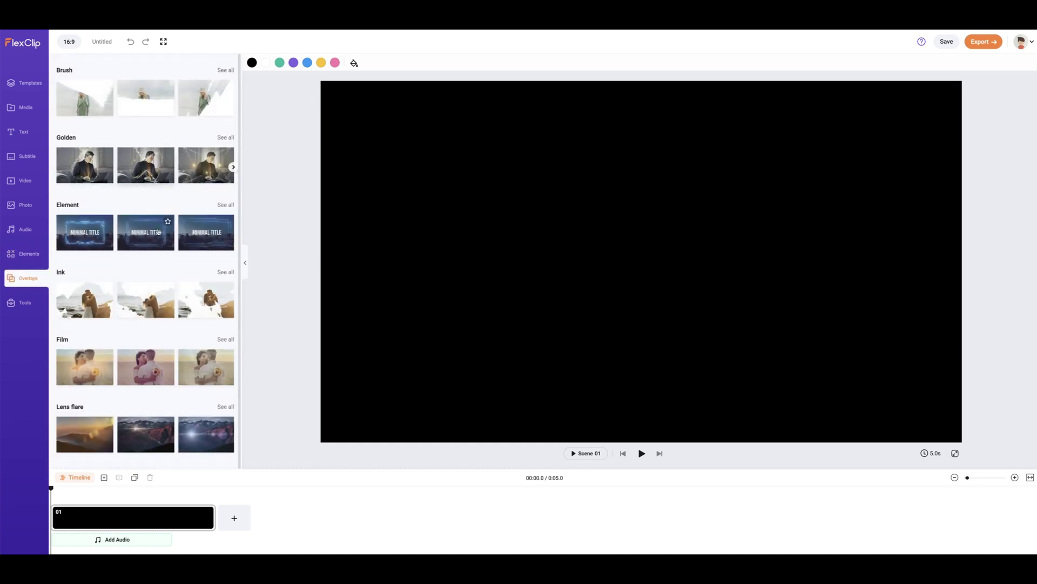
{"action": "scroll", "coordinate": [151, 389], "scroll_direction": "down", "scroll_amount": 2}
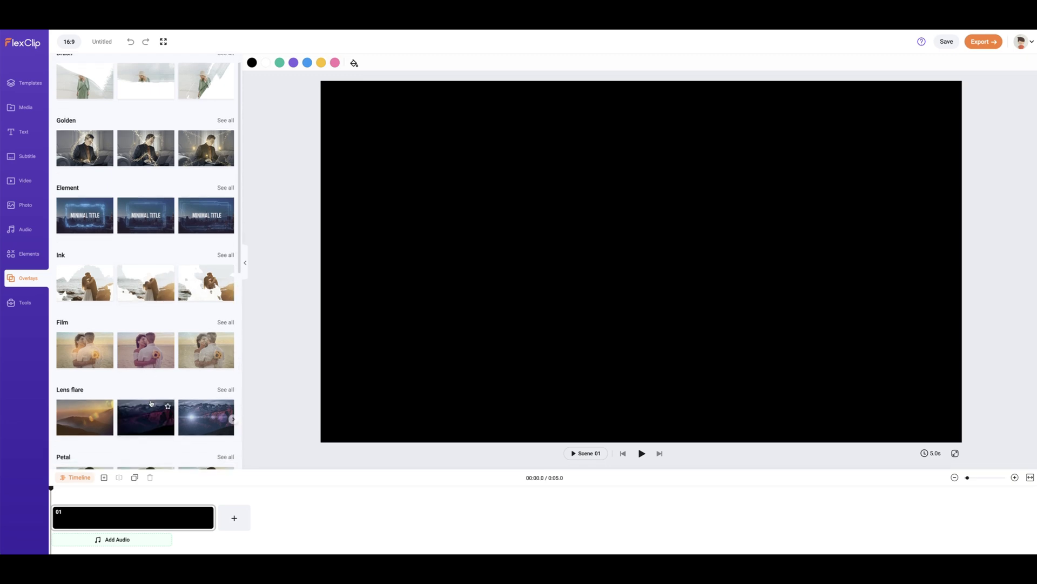
{"action": "scroll", "coordinate": [151, 390], "scroll_direction": "down", "scroll_amount": 2}
{"action": "scroll", "coordinate": [151, 390], "scroll_direction": "down", "scroll_amount": 2}
{"action": "scroll", "coordinate": [151, 397], "scroll_direction": "down", "scroll_amount": 1}
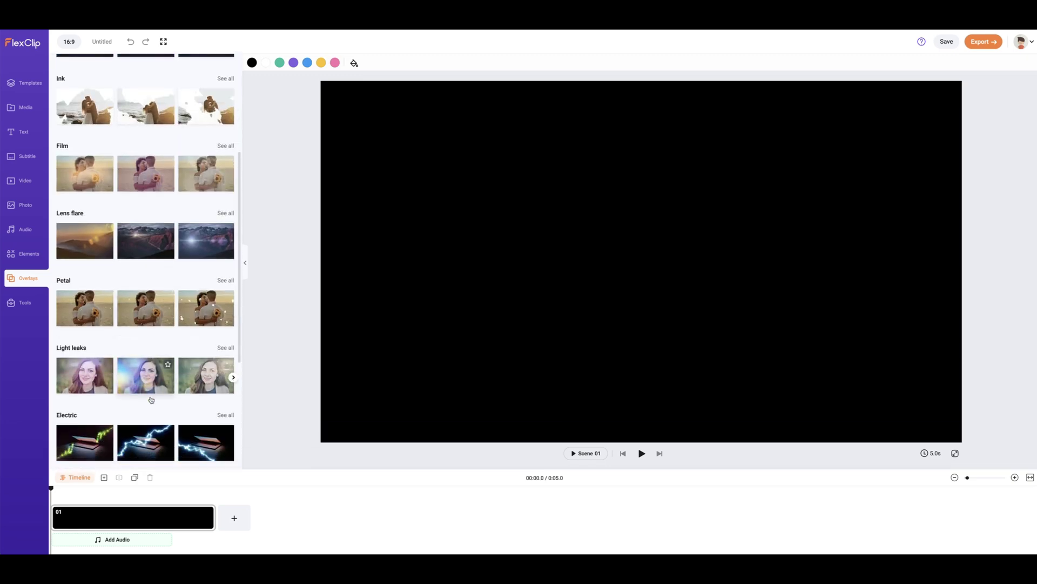
{"action": "left_click", "coordinate": [226, 348]}
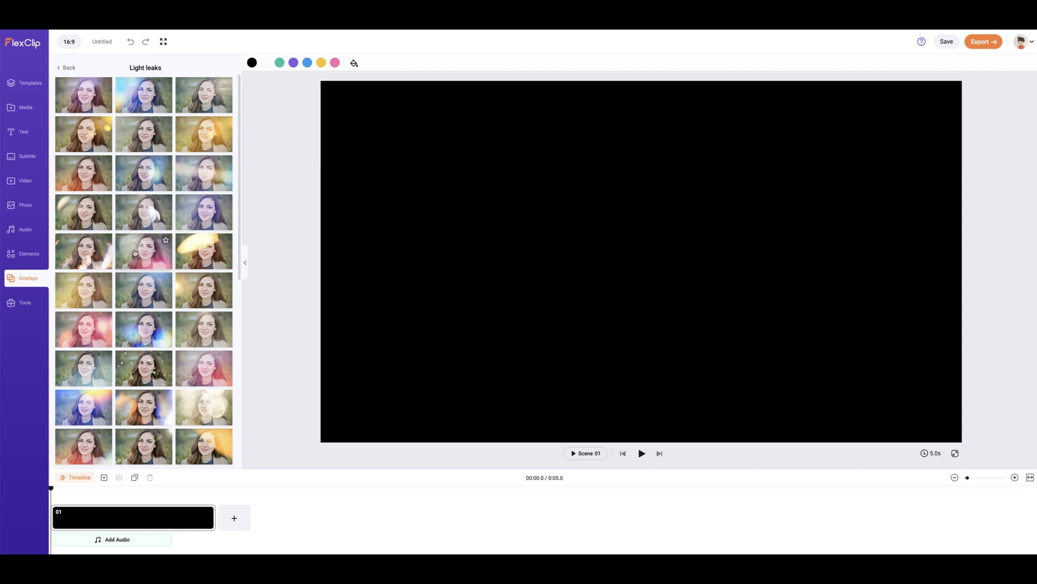
{"action": "left_click", "coordinate": [24, 302]}
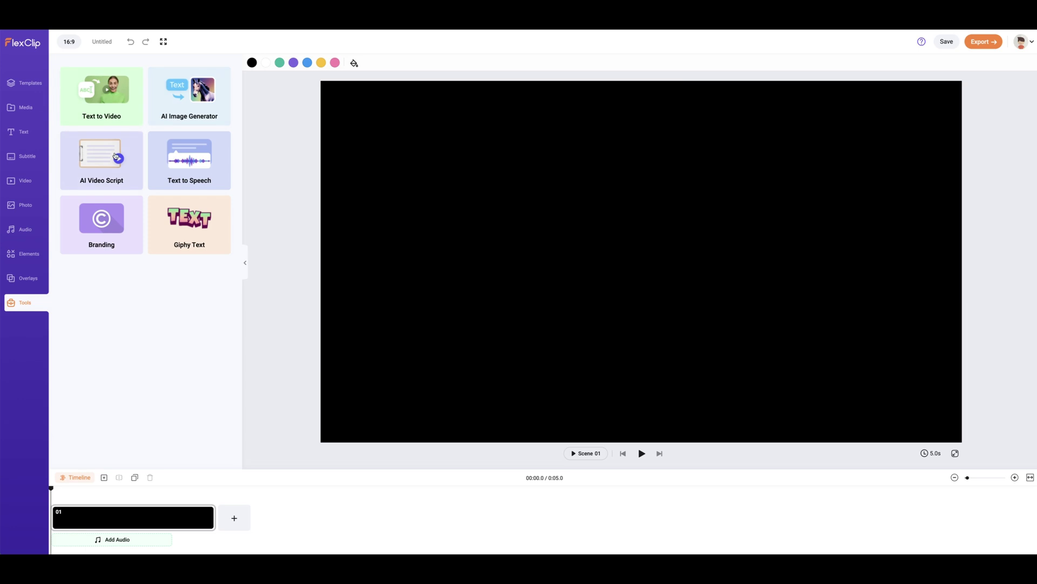
Generate Text to Speech audio of 'Meet me at CES Happy Hour' with the Andrew voice
{"action": "left_click", "coordinate": [183, 164]}
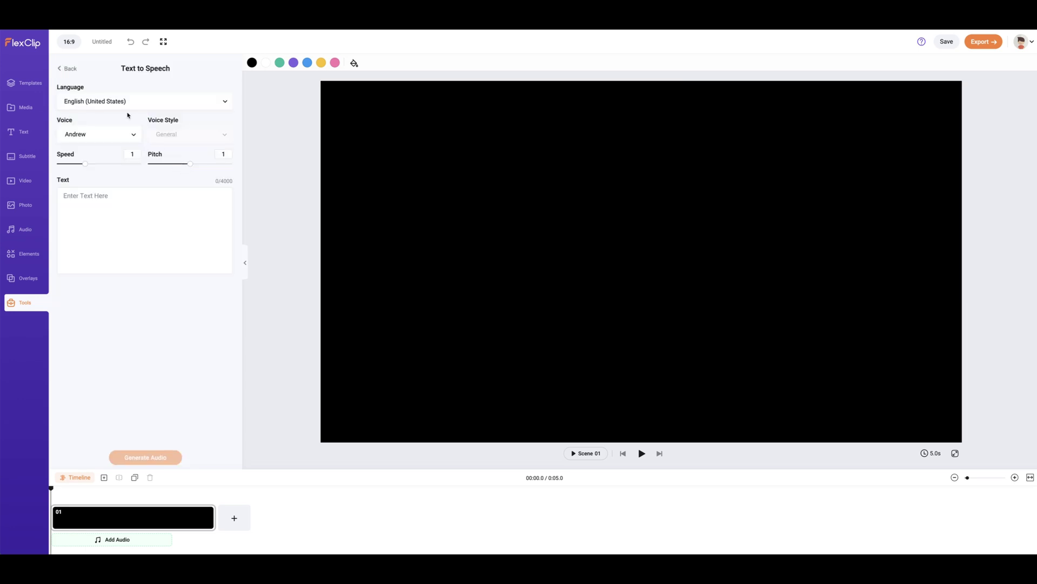
{"action": "left_click", "coordinate": [112, 134]}
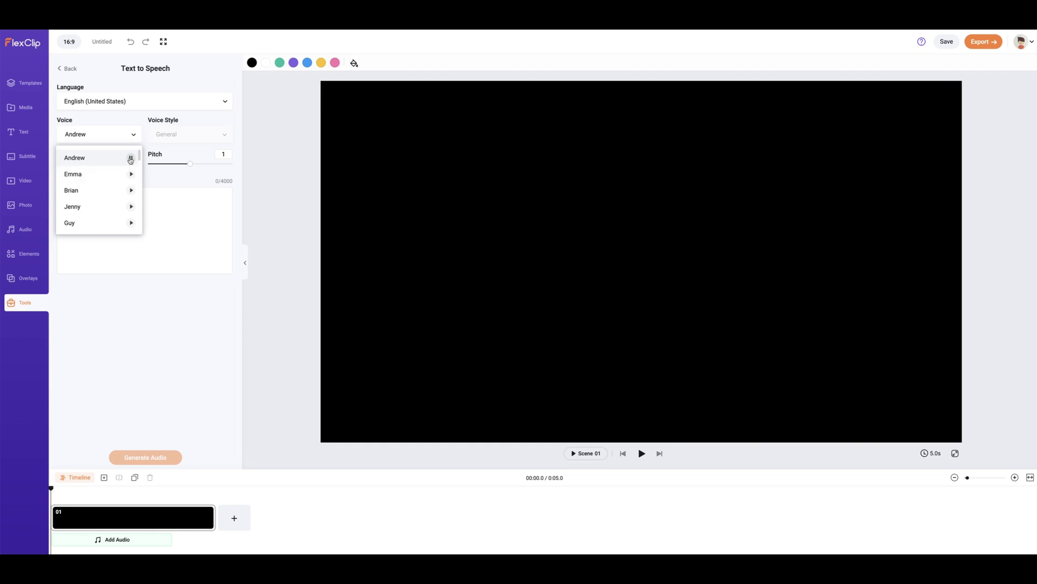
{"action": "left_click", "coordinate": [161, 216]}
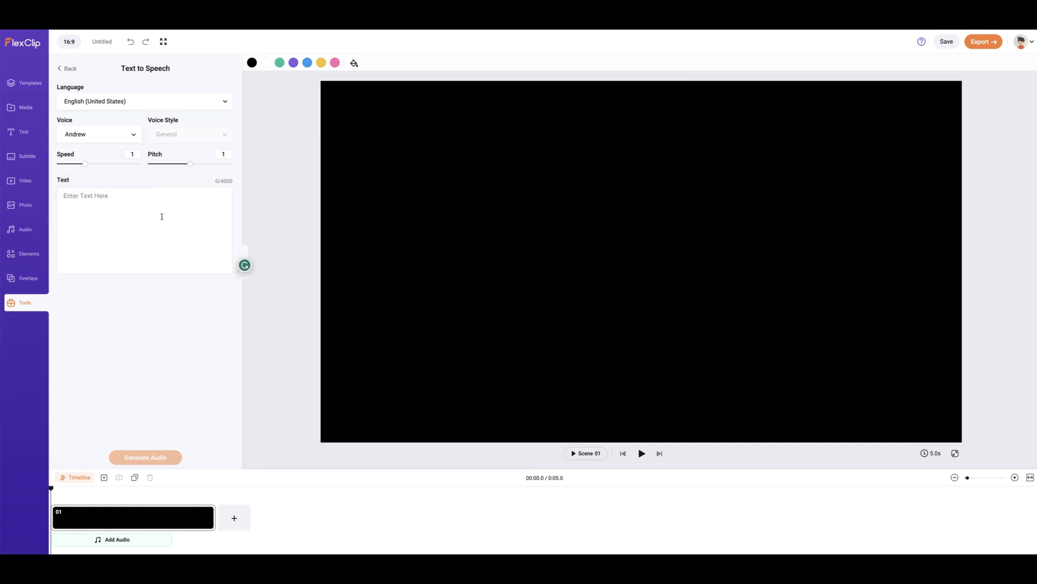
{"action": "type", "text": "Mee"}
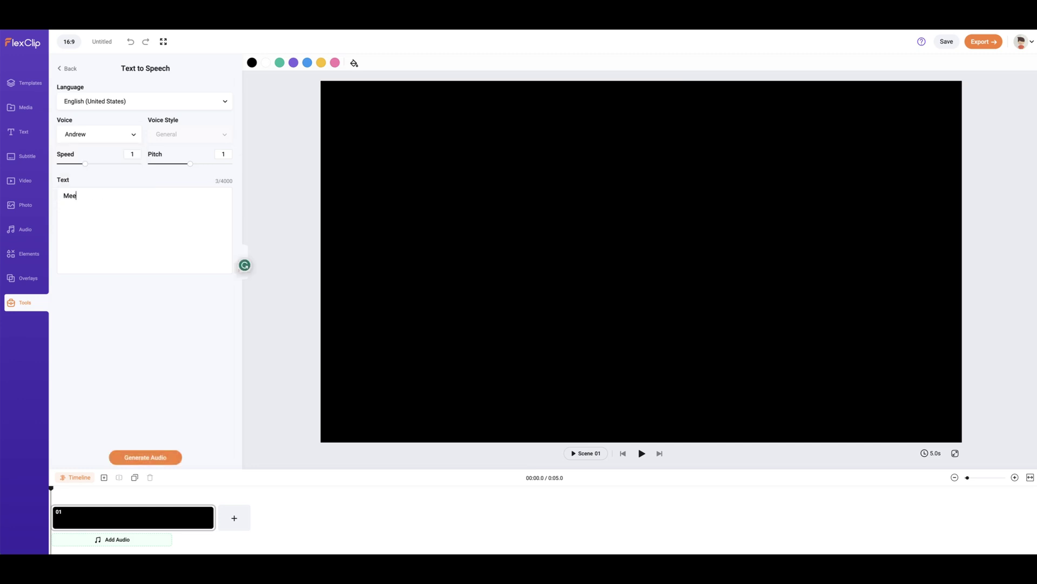
{"action": "type", "text": "t me at CES Happy"}
{"action": "type", "text": " Hour"}
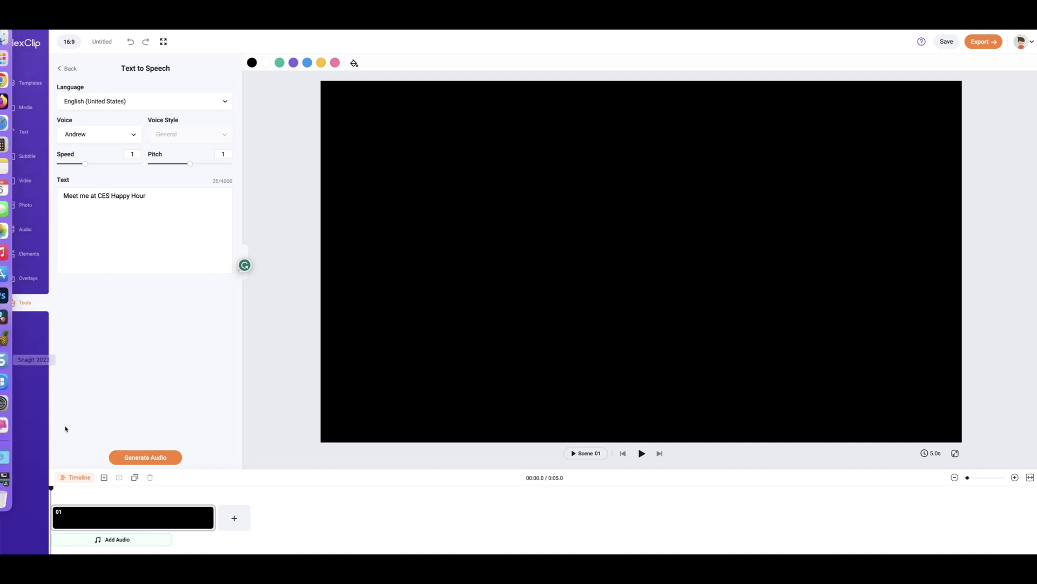
{"action": "left_click", "coordinate": [145, 457]}
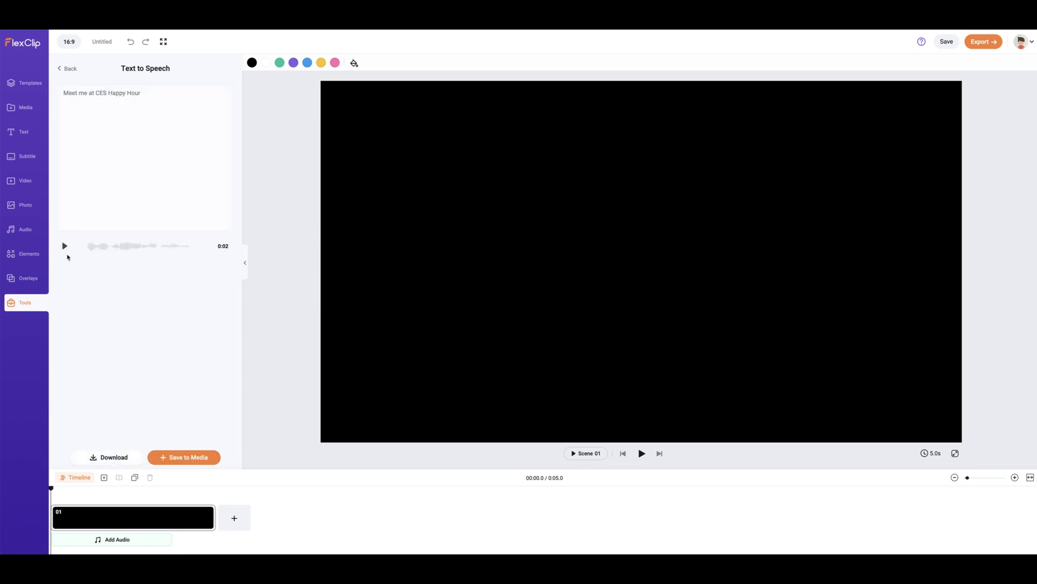
Play the generated speech clip and download it to the Desktop
{"action": "left_click", "coordinate": [66, 246]}
{"action": "left_click", "coordinate": [109, 456]}
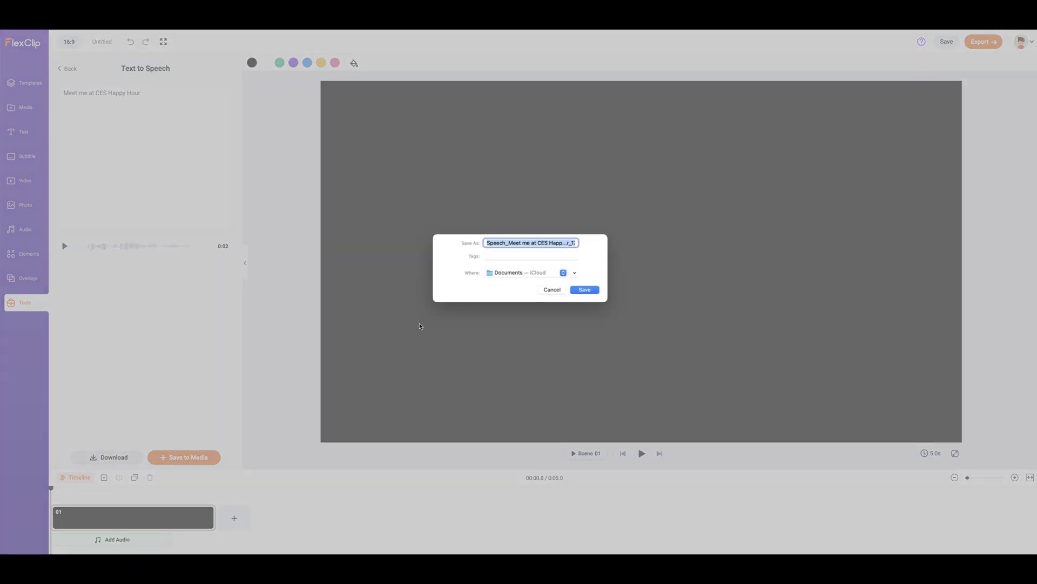
{"action": "left_click", "coordinate": [519, 272]}
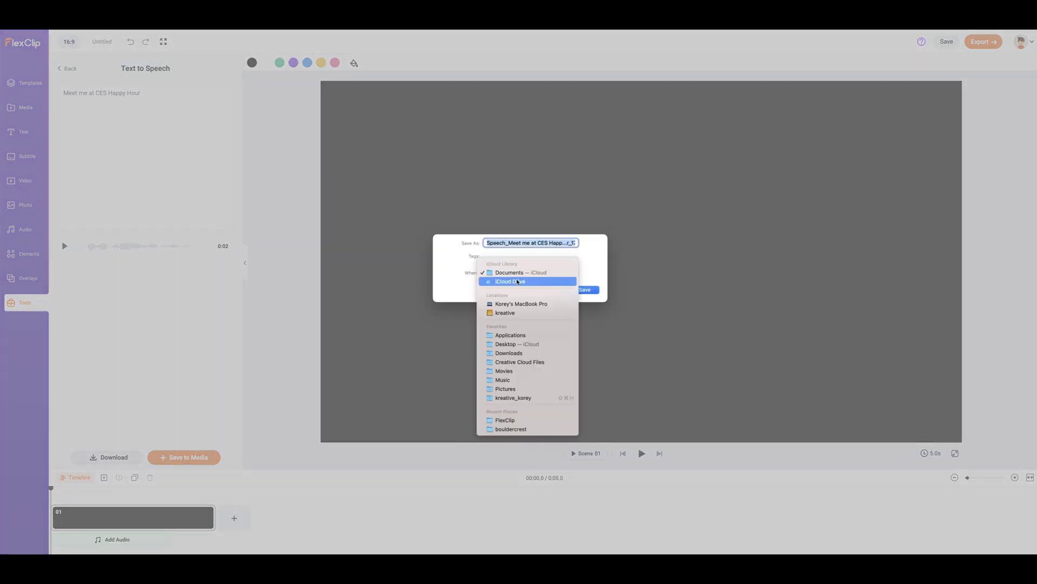
{"action": "left_click", "coordinate": [528, 343]}
{"action": "left_click", "coordinate": [584, 290]}
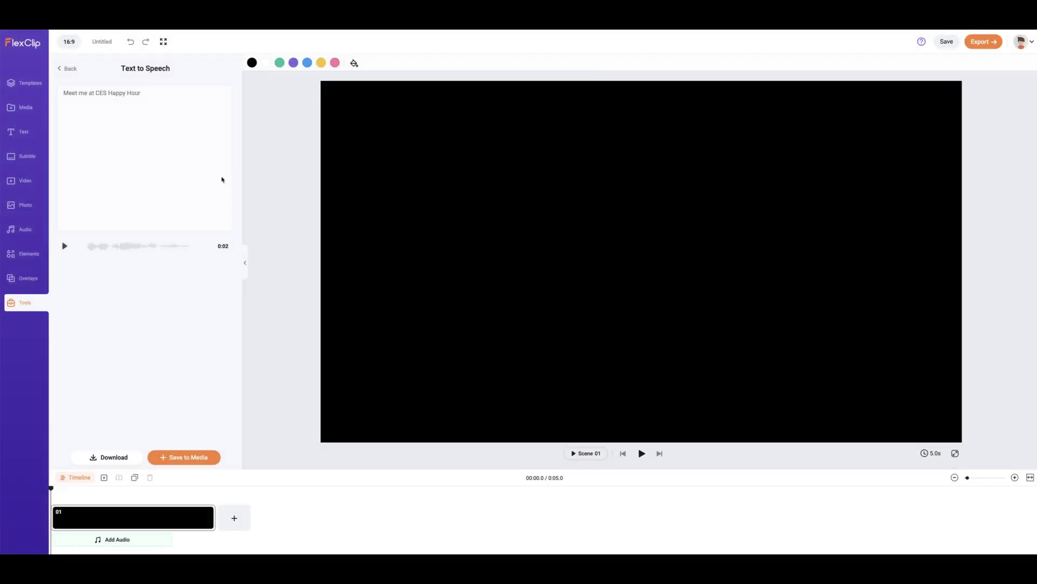
Return to the tools list and open AI Video Script
{"action": "left_click", "coordinate": [68, 69]}
{"action": "left_click", "coordinate": [68, 69]}
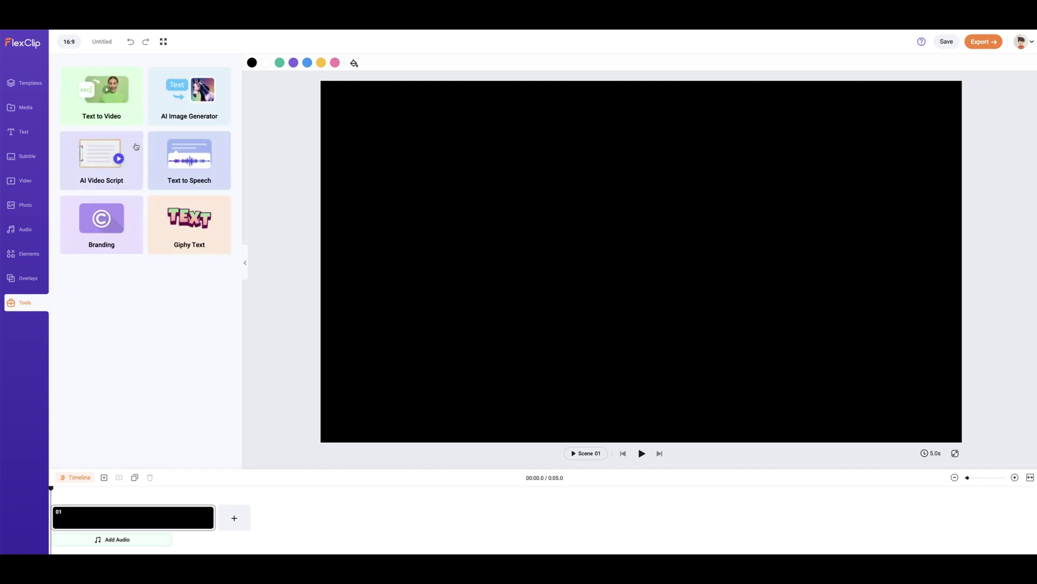
{"action": "left_click", "coordinate": [96, 177]}
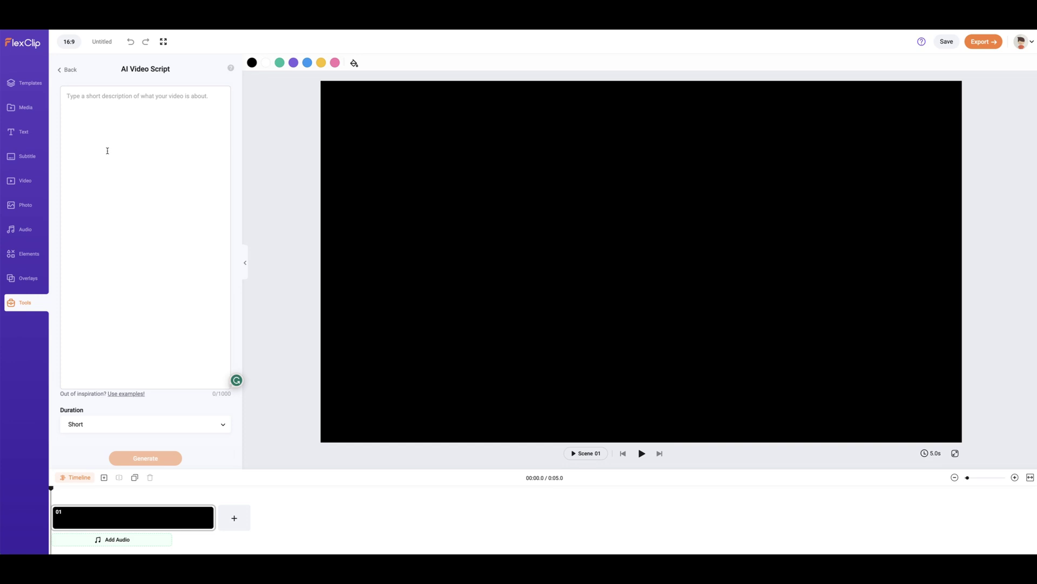
{"action": "type", "text": "The CES Show in Las Vegas"}
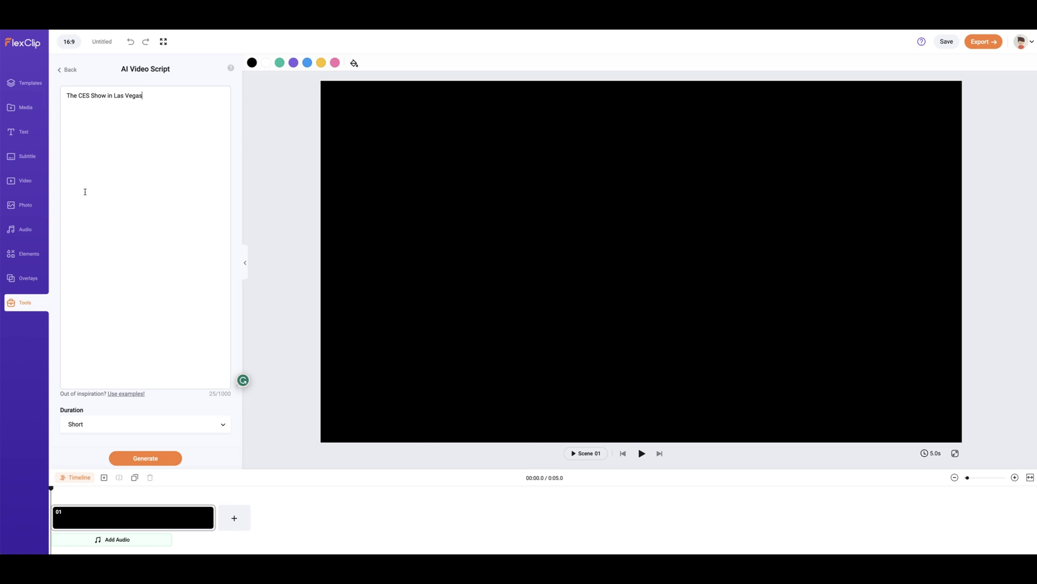
Generate a five-scene script from 'The CES Show in Las Vegas', then return to the form
{"action": "left_click", "coordinate": [144, 458]}
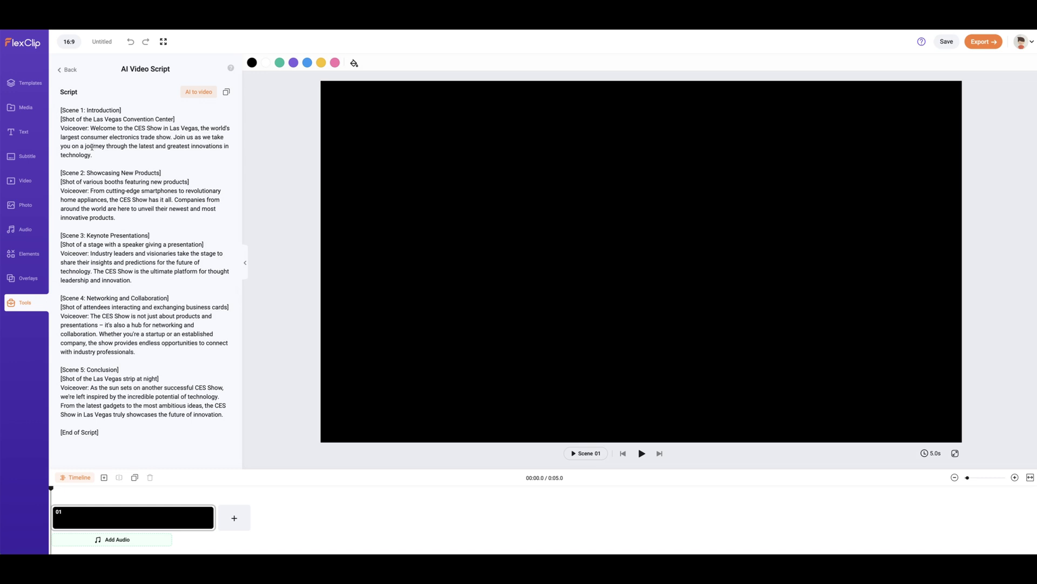
{"action": "left_click", "coordinate": [71, 70]}
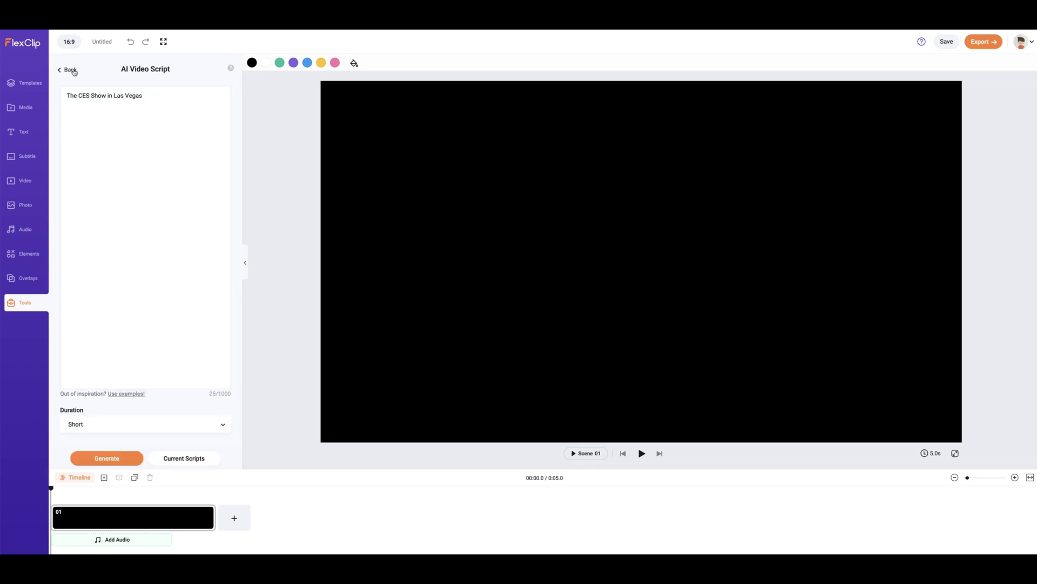
Place the Travel clip of an airplane taking off at sunset into scene 01, then show Lower Thirds
{"action": "left_click", "coordinate": [69, 68]}
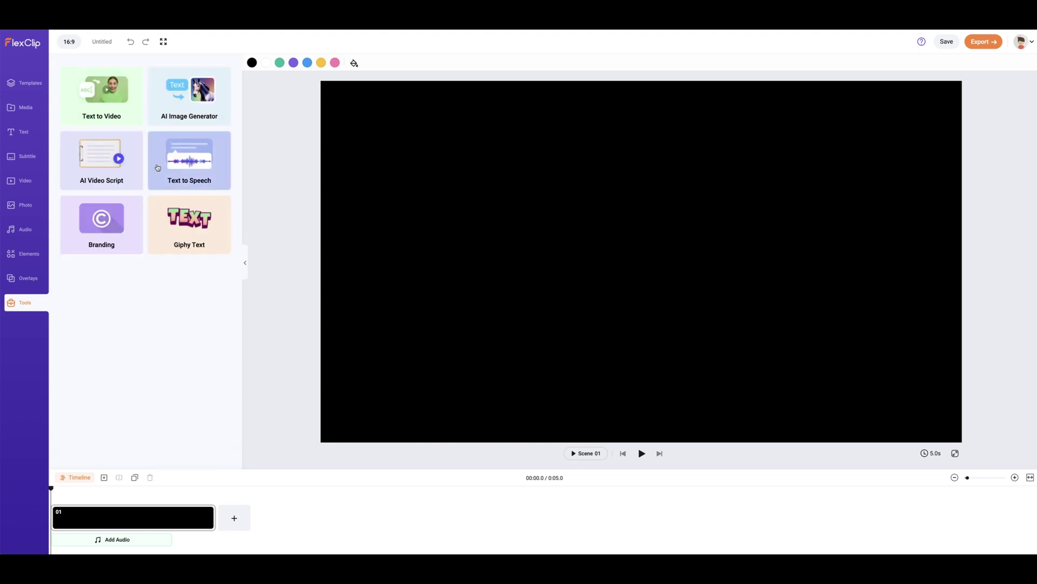
{"action": "left_click", "coordinate": [24, 181]}
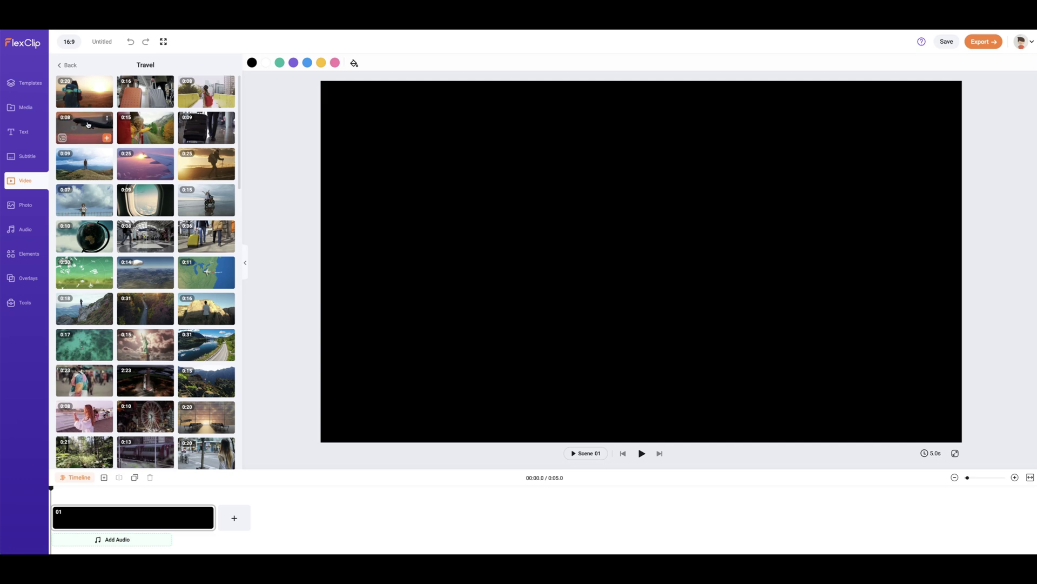
{"action": "left_click_drag", "start_coordinate": [375, 156], "coordinate": [567, 244]}
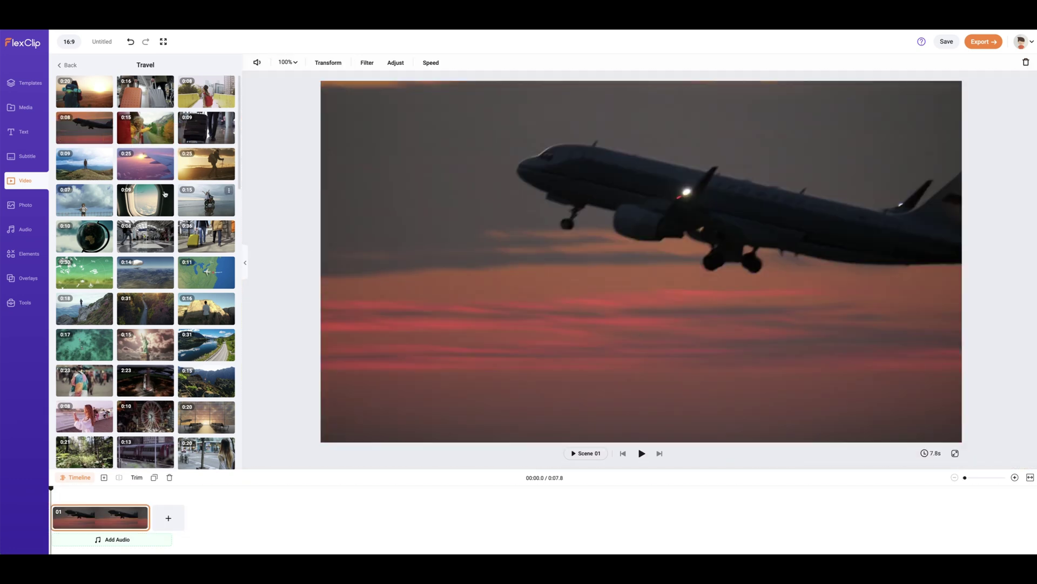
{"action": "left_click", "coordinate": [24, 132]}
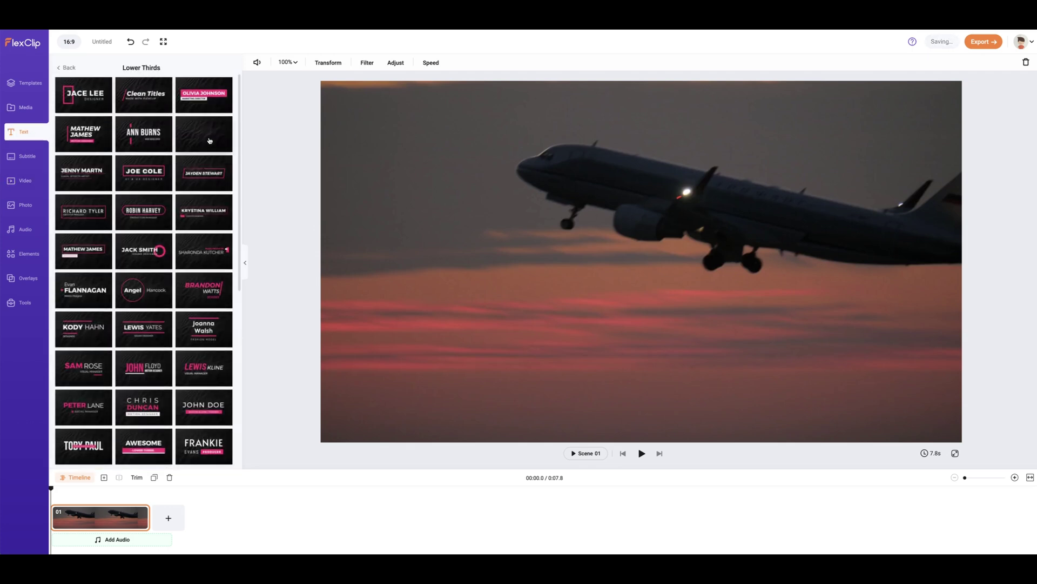
{"action": "left_click_drag", "start_coordinate": [207, 137], "coordinate": [389, 358]}
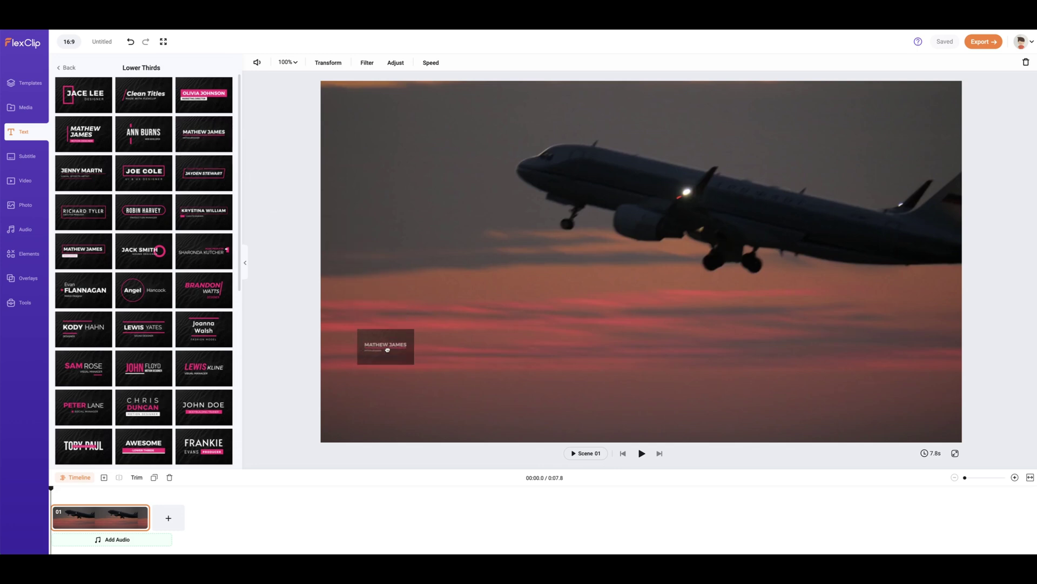
{"action": "left_click_drag", "start_coordinate": [424, 368], "coordinate": [394, 358]}
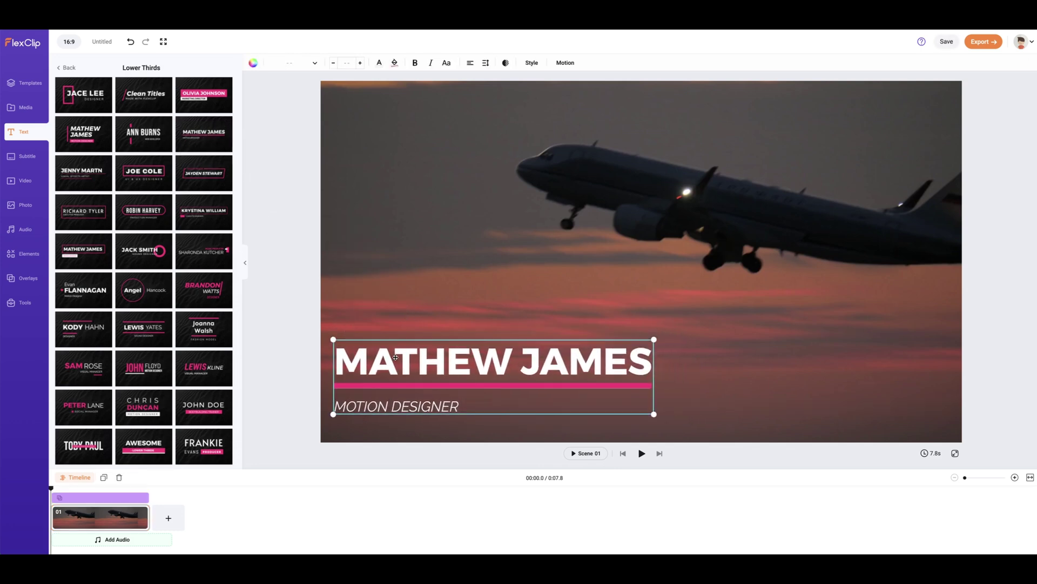
{"action": "left_click", "coordinate": [595, 383]}
{"action": "left_click", "coordinate": [595, 385]}
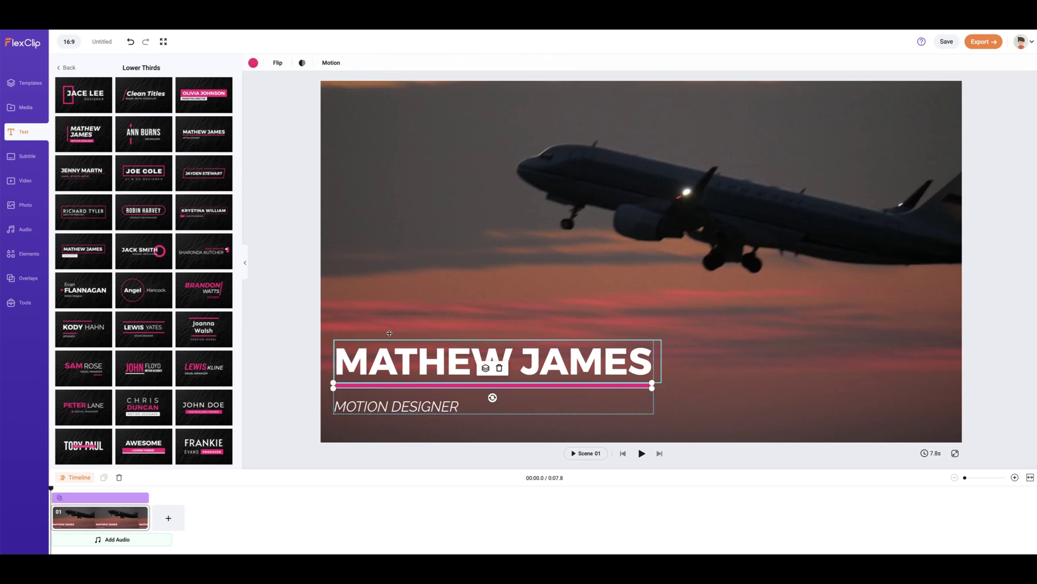
{"action": "left_click", "coordinate": [254, 63]}
{"action": "left_click", "coordinate": [260, 137]}
Replace the MATHEW JAMES title with 'MEET ME AT THE CES SHOW' on one widened line
{"action": "left_click", "coordinate": [596, 357]}
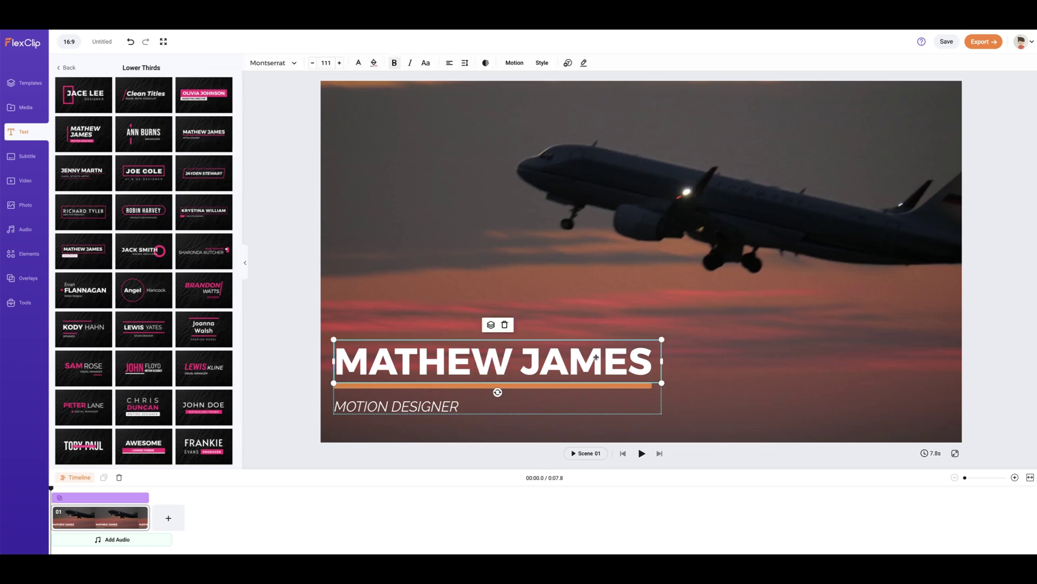
{"action": "double_click", "coordinate": [596, 357]}
{"action": "left_click", "coordinate": [595, 357]}
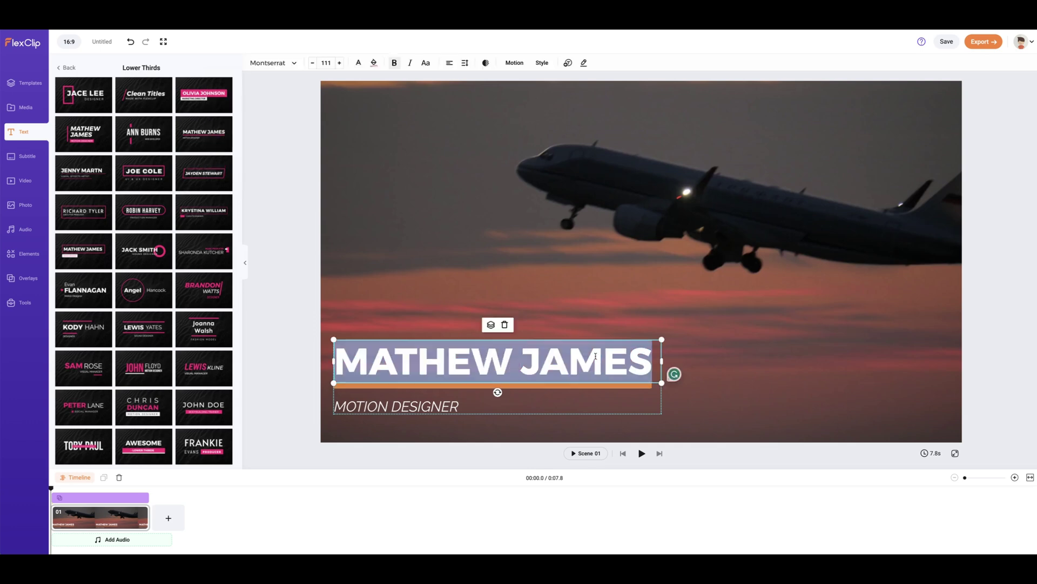
{"action": "type", "text": "MEET ME "}
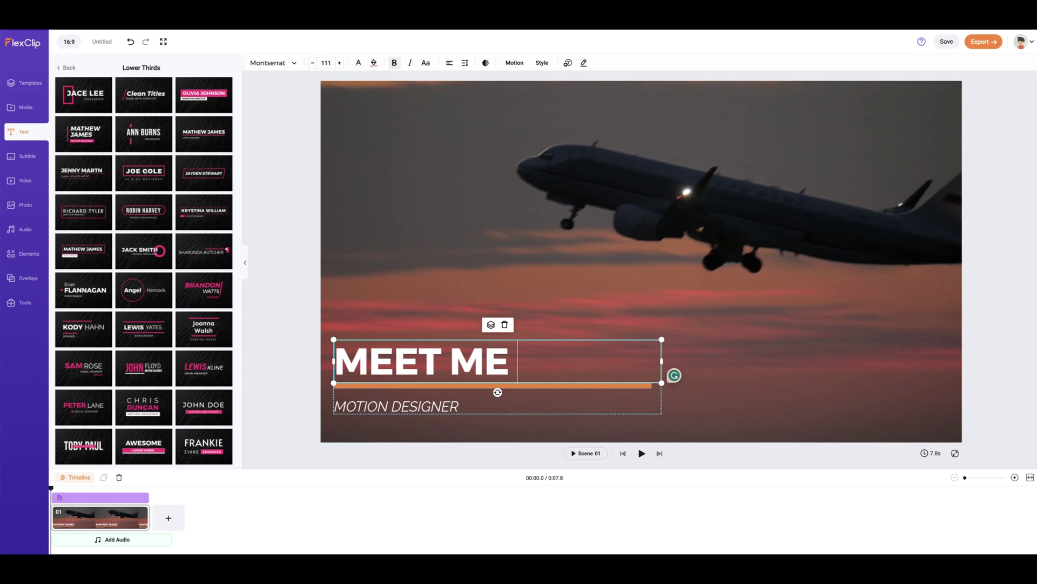
{"action": "type", "text": "AT THE "}
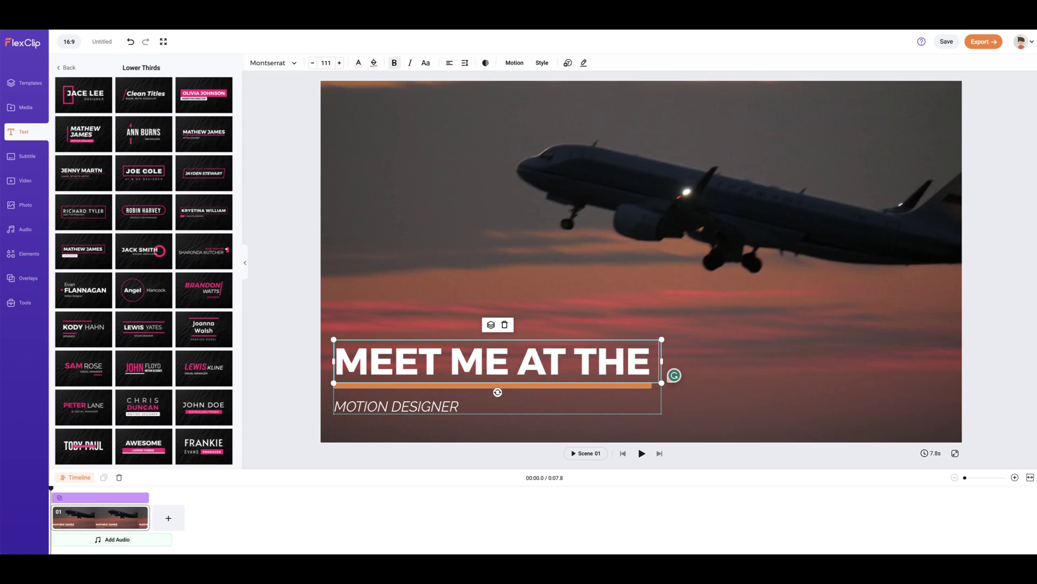
{"action": "type", "text": "V"}
{"action": "key", "text": "BackSpace"}
{"action": "type", "text": "CES"}
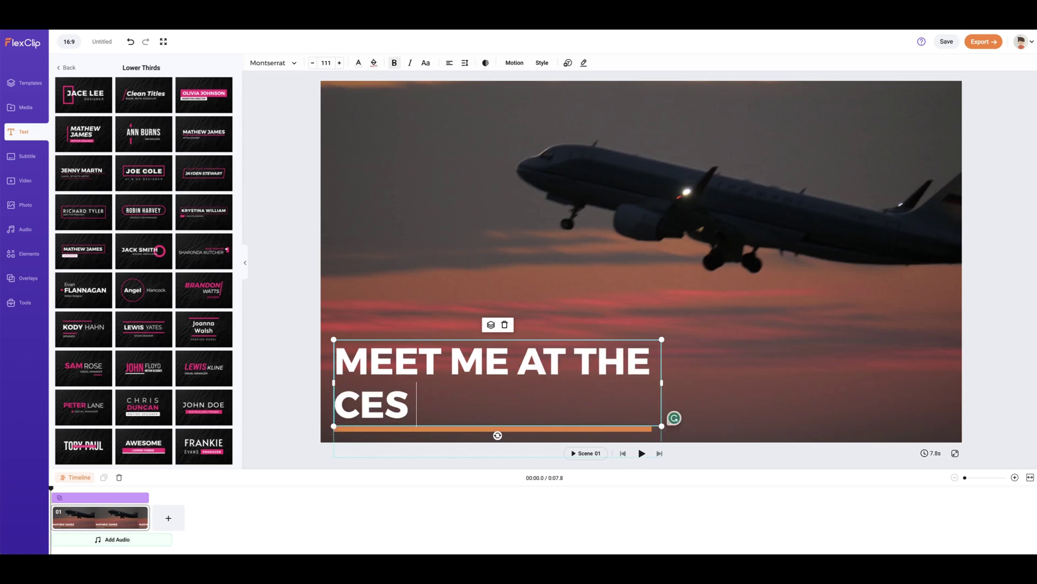
{"action": "type", "text": " SHOW"}
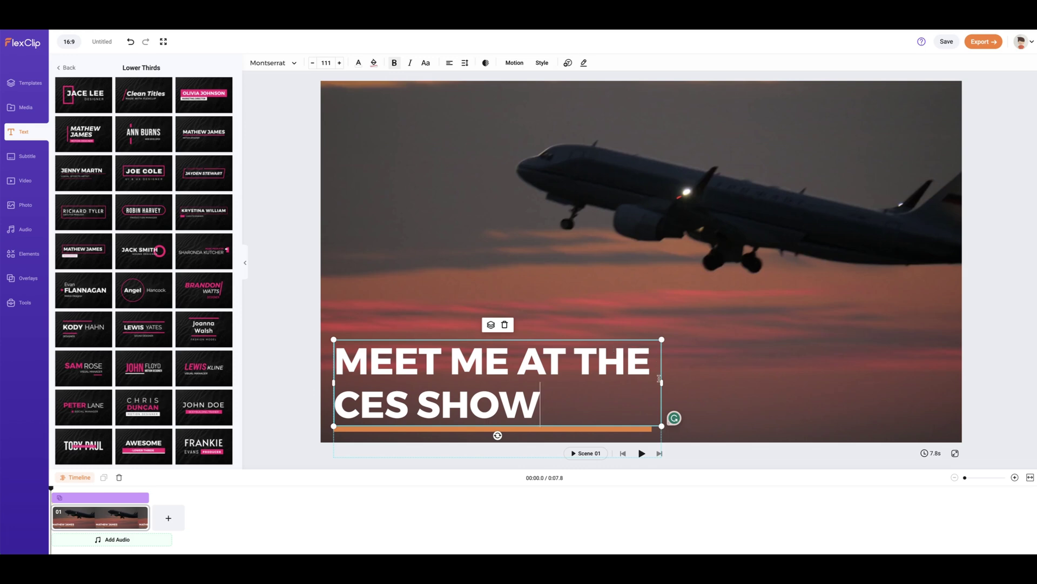
{"action": "left_click_drag", "start_coordinate": [661, 383], "coordinate": [878, 377]}
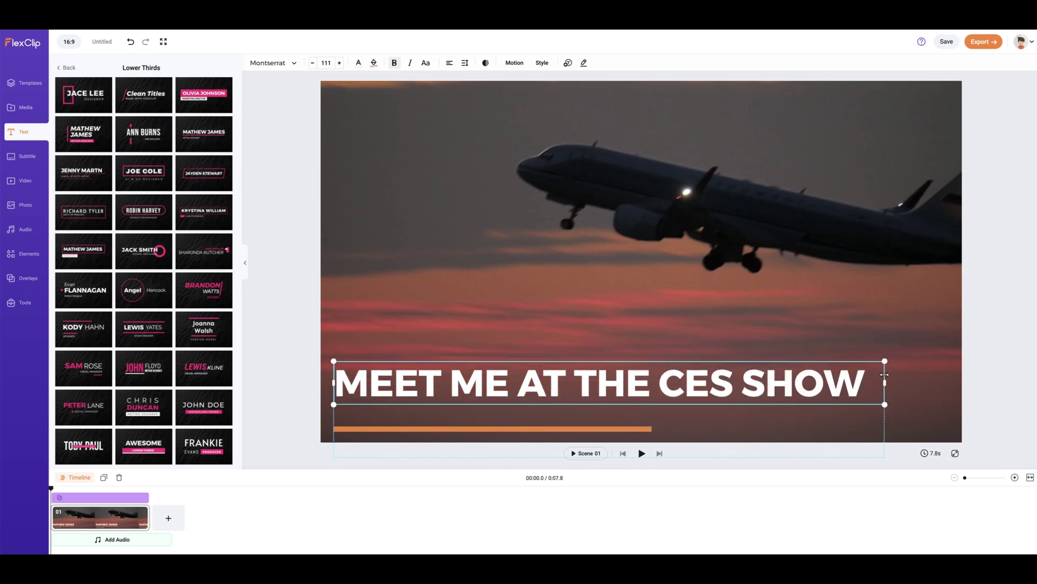
{"action": "left_click", "coordinate": [609, 348]}
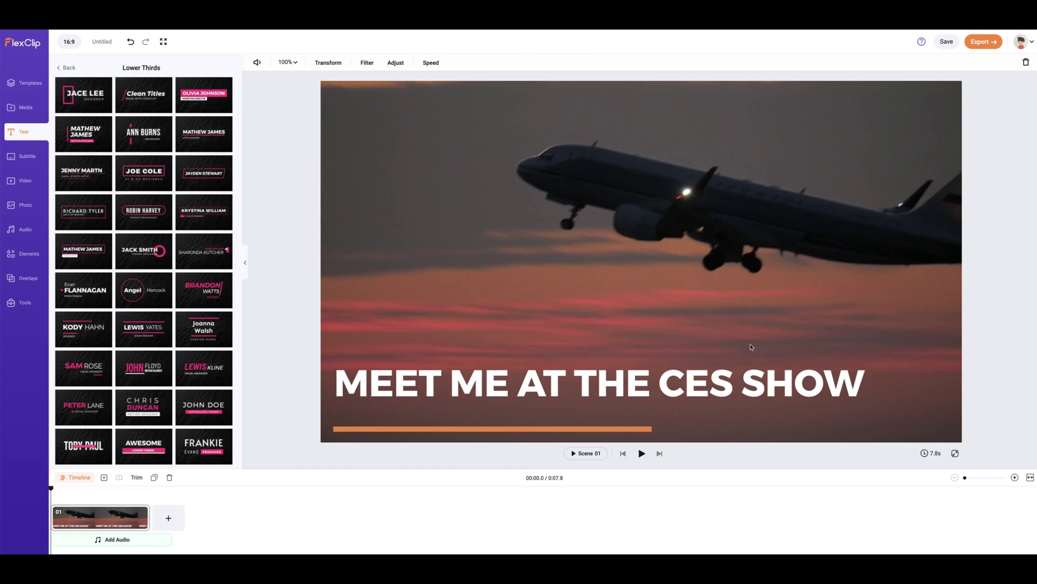
Raise the lower third and replace MOTION DESIGNER with 'LAS VEGAS HERE I COME' on one line
{"action": "left_click_drag", "start_coordinate": [610, 385], "coordinate": [606, 347]}
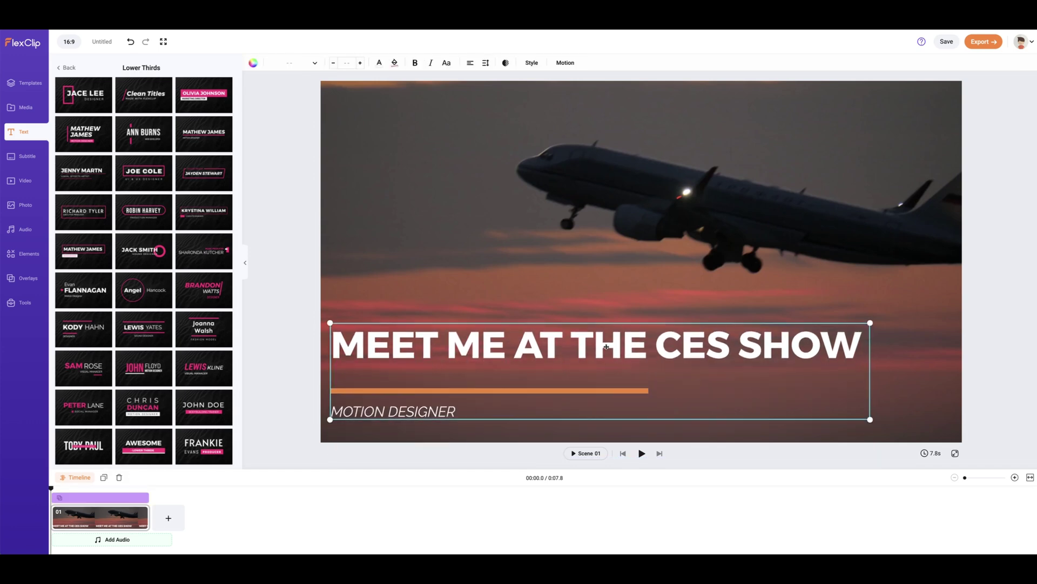
{"action": "double_click", "coordinate": [423, 412]}
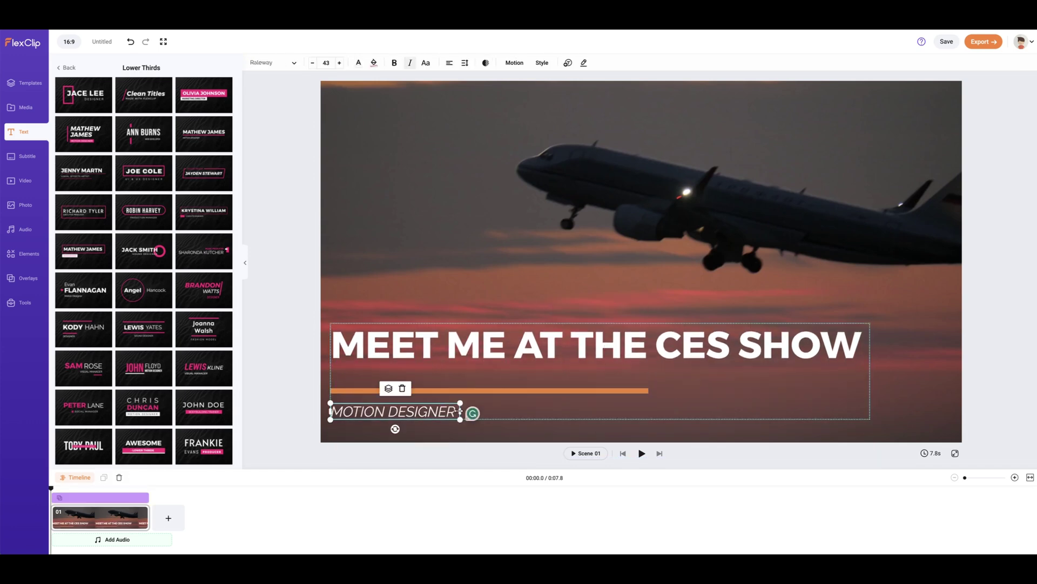
{"action": "key", "text": "ctrl+a"}
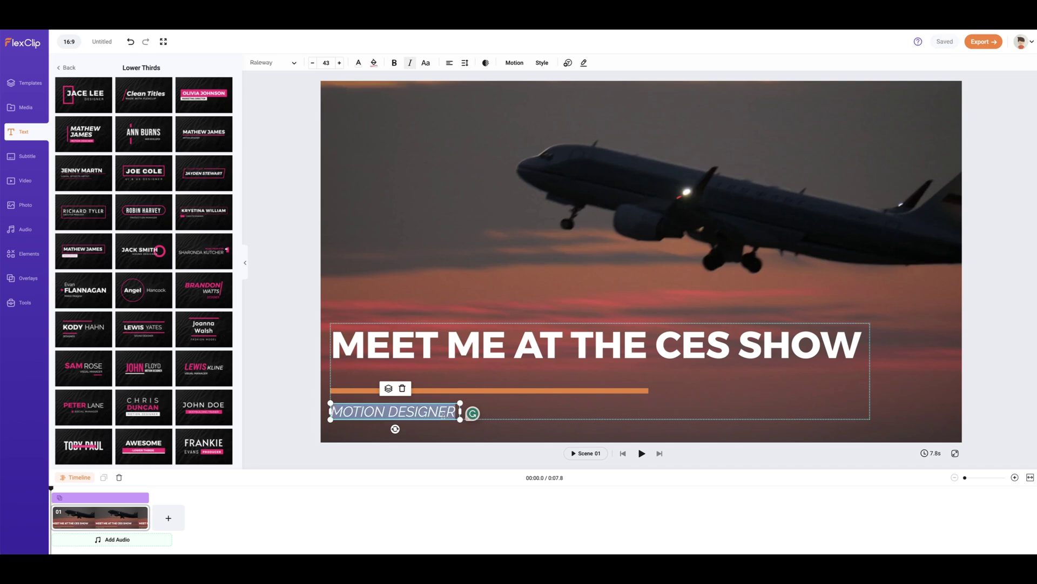
{"action": "type", "text": "LAS VEGAS HERE I"}
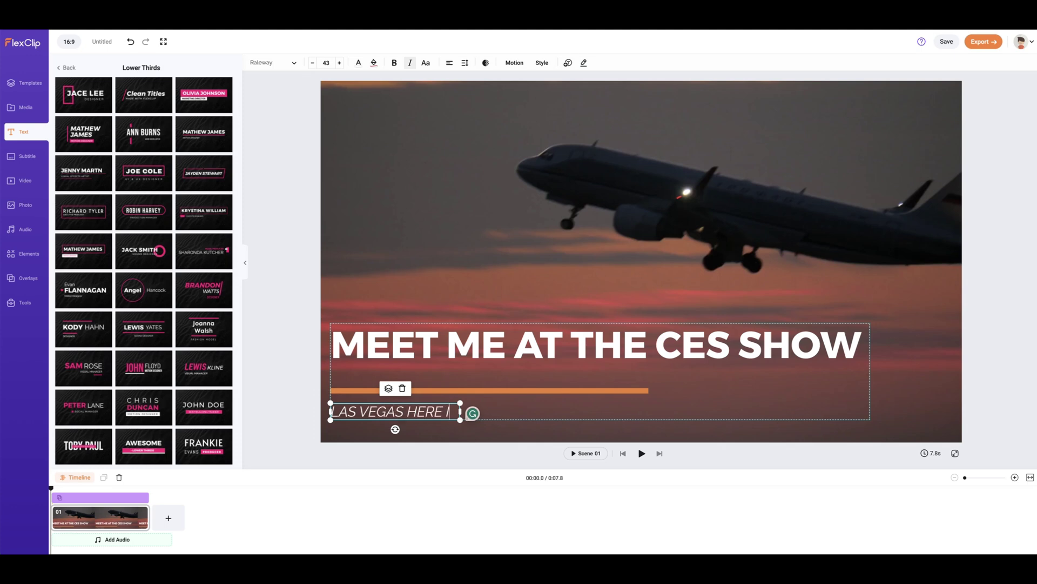
{"action": "type", "text": " COME"}
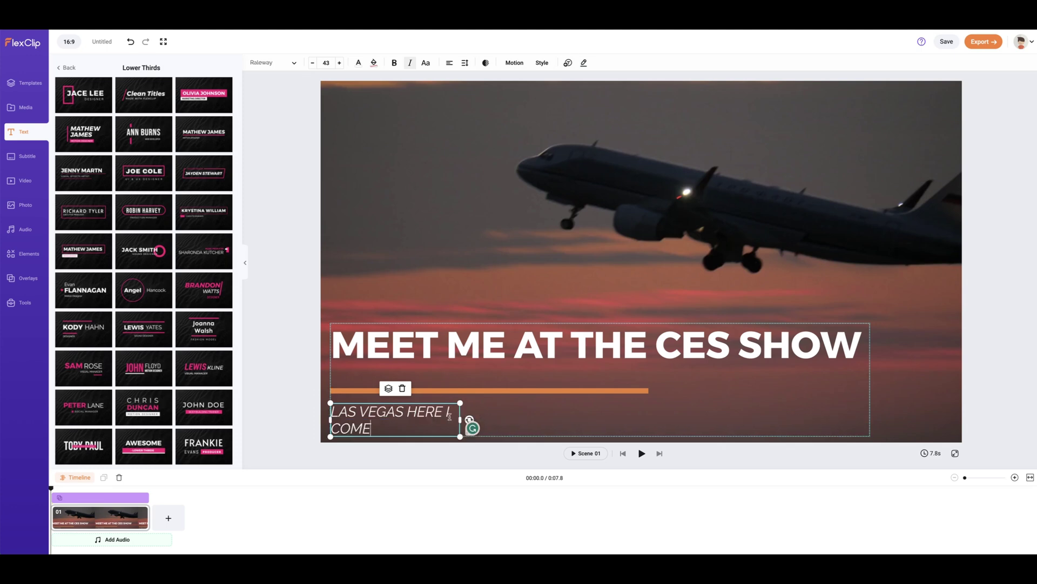
{"action": "left_click_drag", "start_coordinate": [460, 420], "coordinate": [504, 420]}
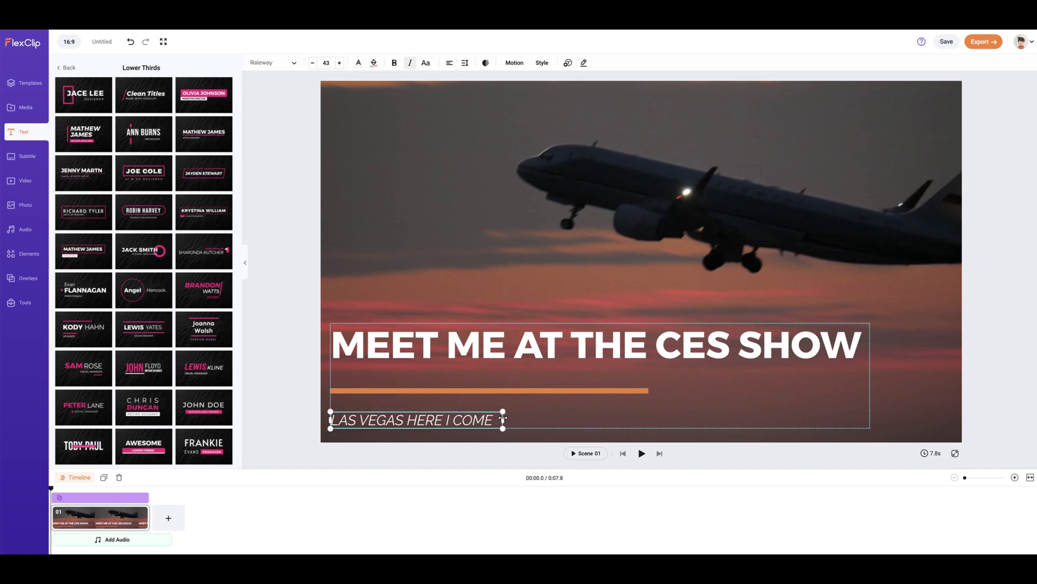
{"action": "left_click", "coordinate": [647, 427]}
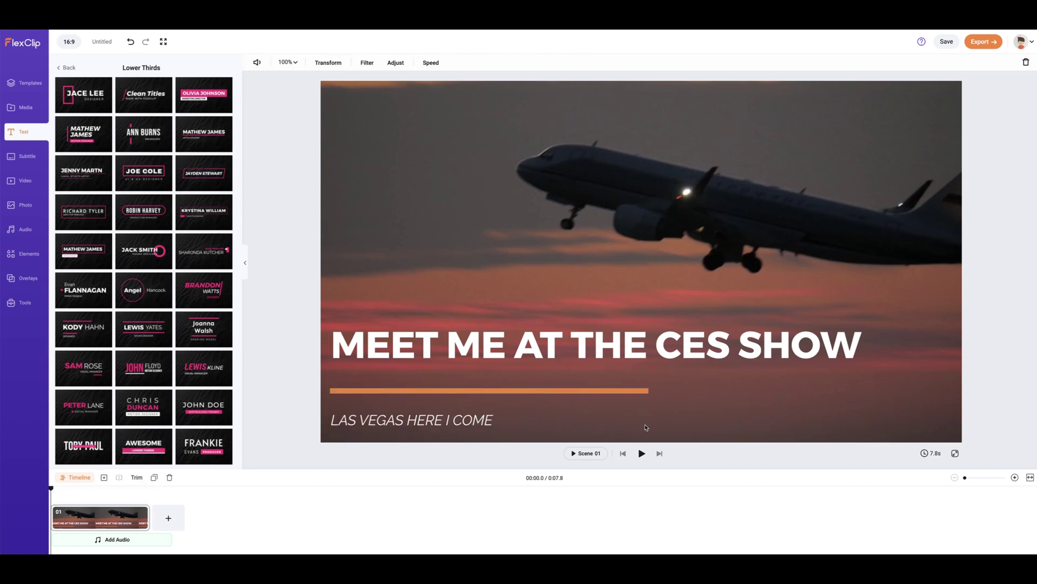
Preview the scene, then ungroup the lower-third elements
{"action": "left_click", "coordinate": [641, 452]}
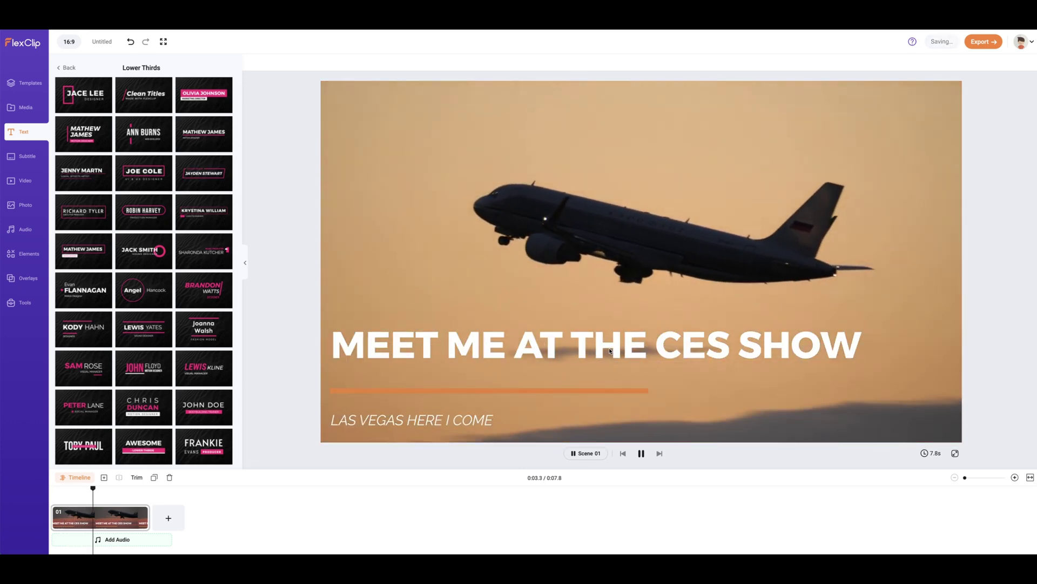
{"action": "left_click", "coordinate": [640, 453]}
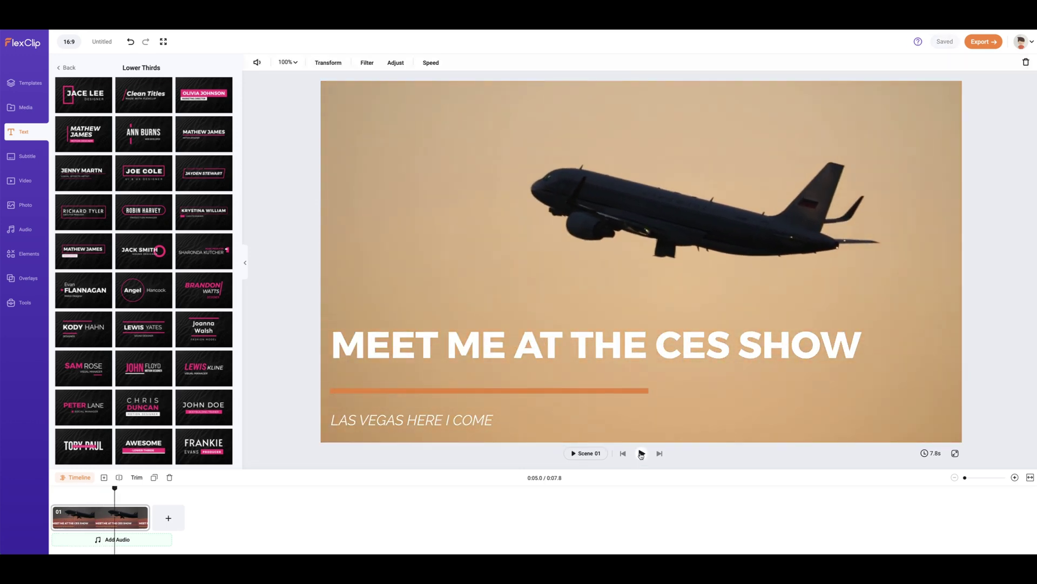
{"action": "left_click", "coordinate": [529, 352]}
{"action": "left_click", "coordinate": [568, 309]}
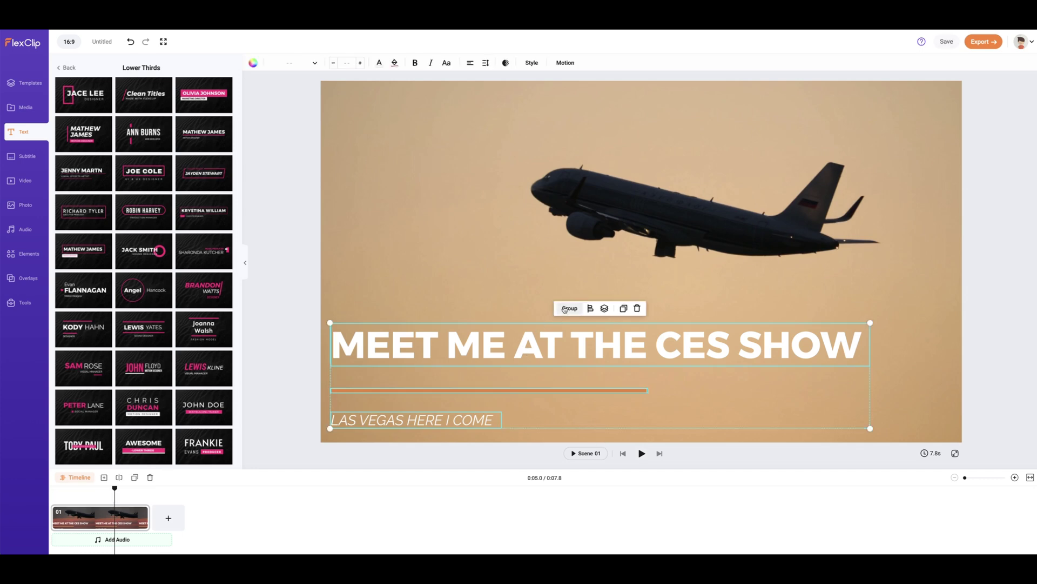
Shrink the headline, move the subtitle up under the orange bar, and play the preview
{"action": "double_click", "coordinate": [499, 346]}
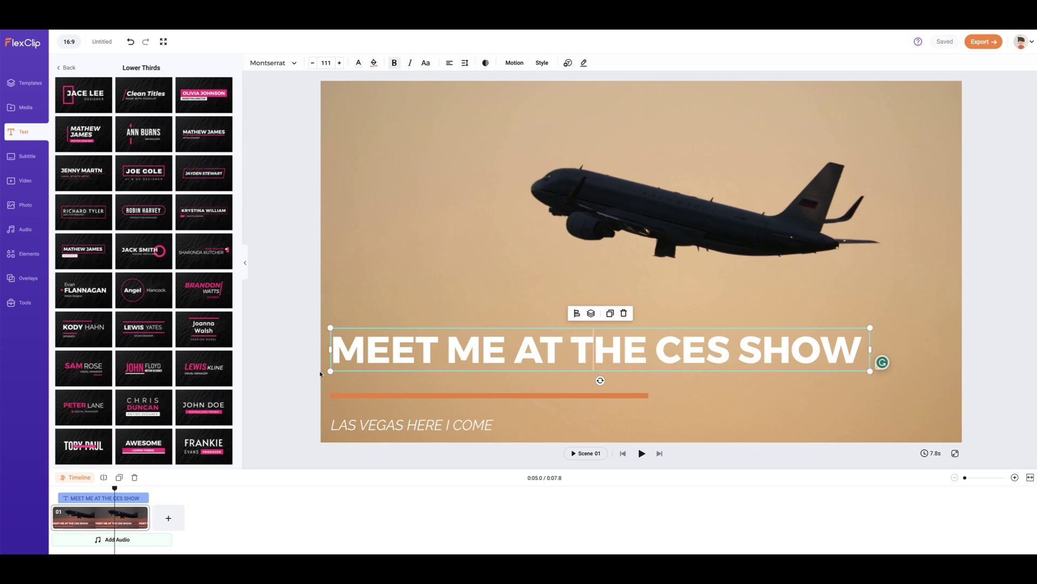
{"action": "mouse_move", "coordinate": [330, 371]}
{"action": "left_mouse_down"}
{"action": "mouse_move", "coordinate": [403, 364]}
{"action": "mouse_move", "coordinate": [355, 367]}
{"action": "left_mouse_up"}
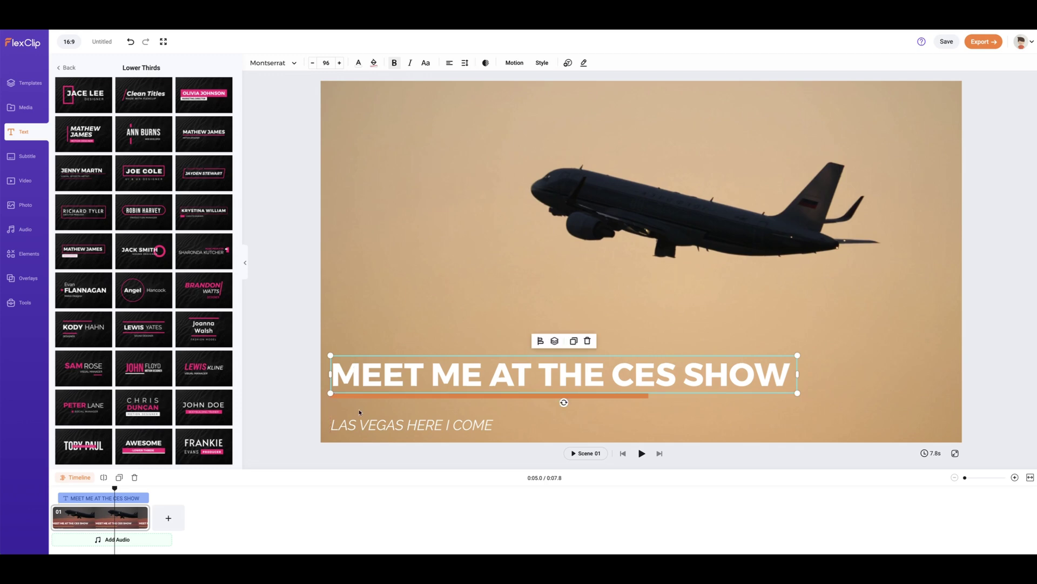
{"action": "left_click", "coordinate": [350, 424]}
{"action": "left_click_drag", "start_coordinate": [338, 421], "coordinate": [392, 408]}
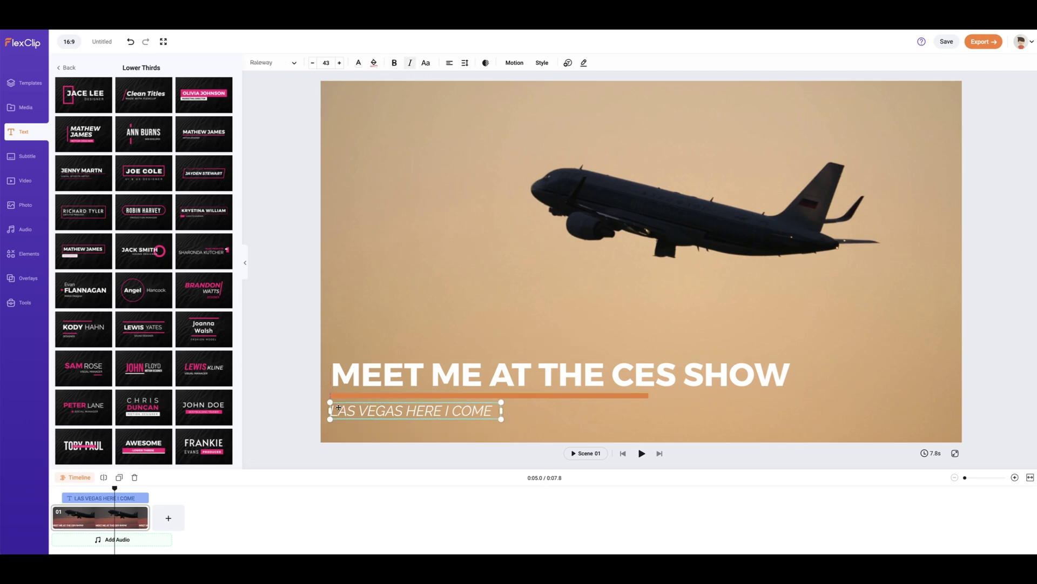
{"action": "left_click", "coordinate": [640, 453]}
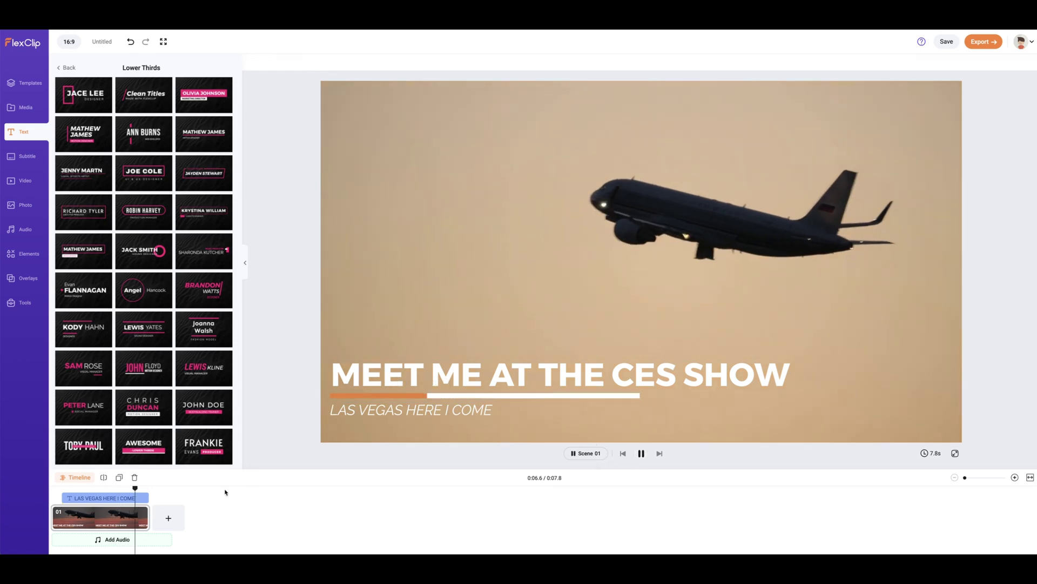
{"action": "left_click", "coordinate": [65, 487]}
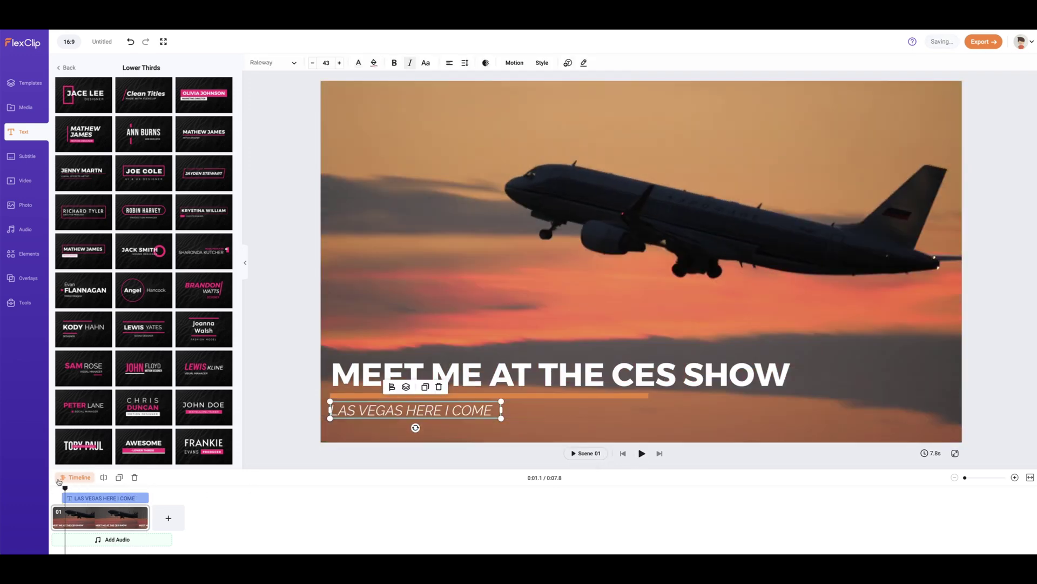
{"action": "left_click_drag", "start_coordinate": [65, 487], "coordinate": [57, 487]}
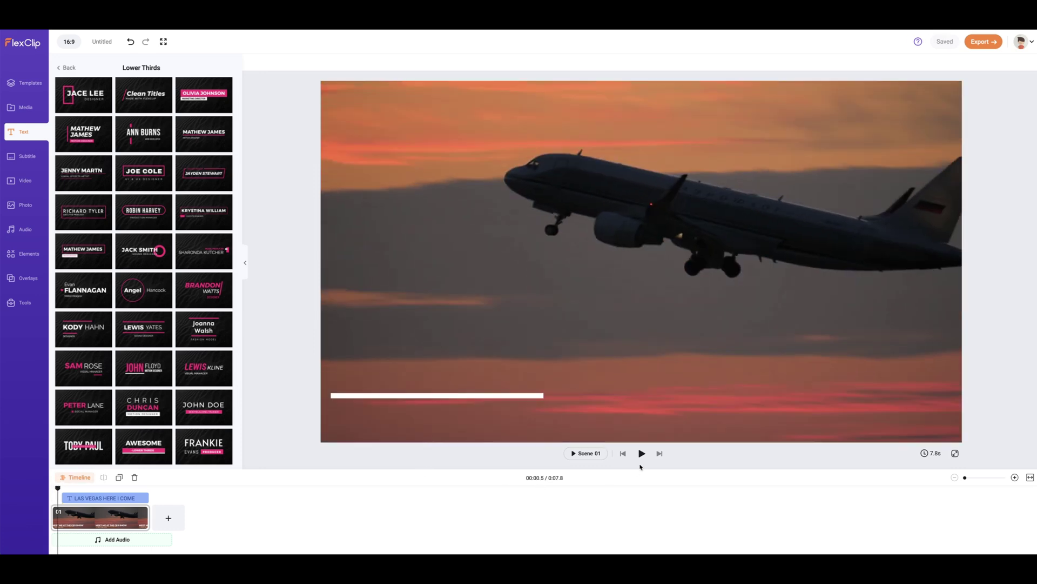
{"action": "left_click", "coordinate": [641, 453]}
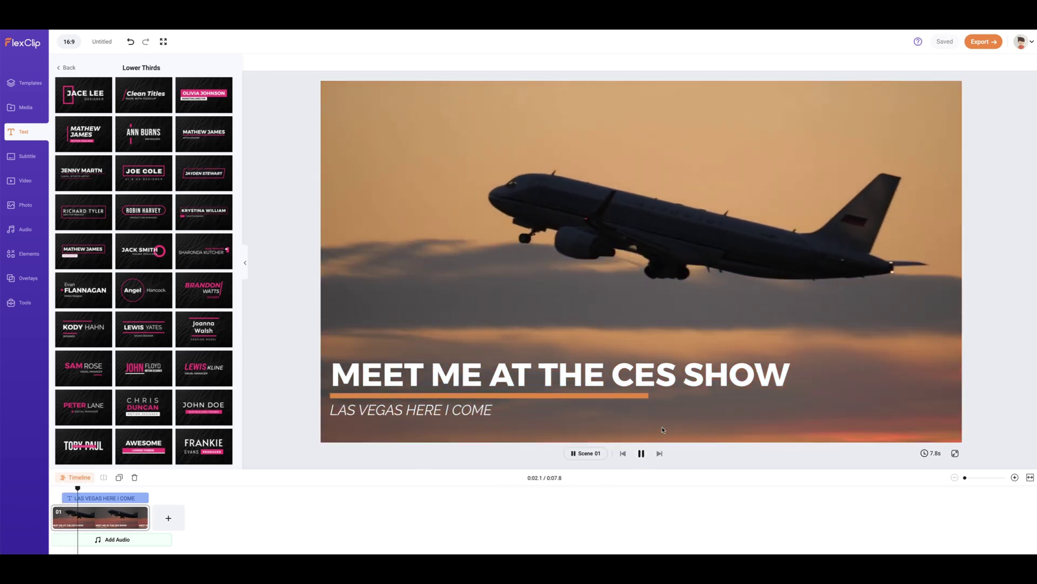
{"action": "left_click", "coordinate": [642, 454]}
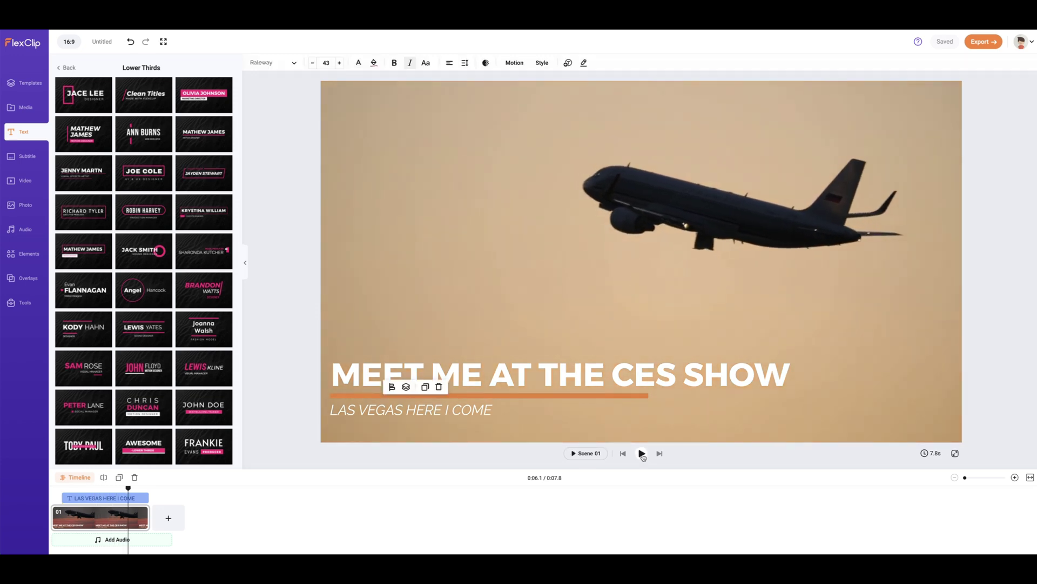